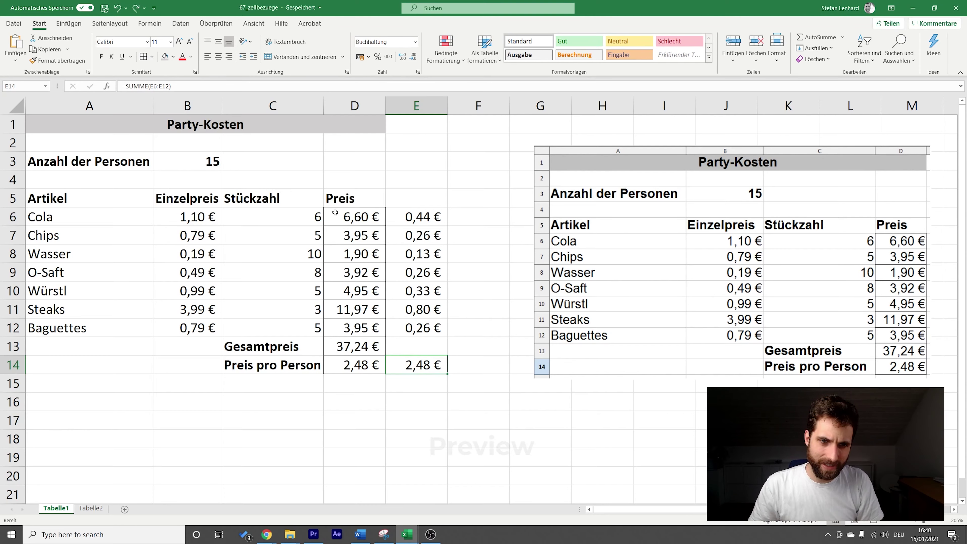
- Merge and centre the Party-Kosten title across A1:D1 with a light grey fill and bold
double_click(336, 215)
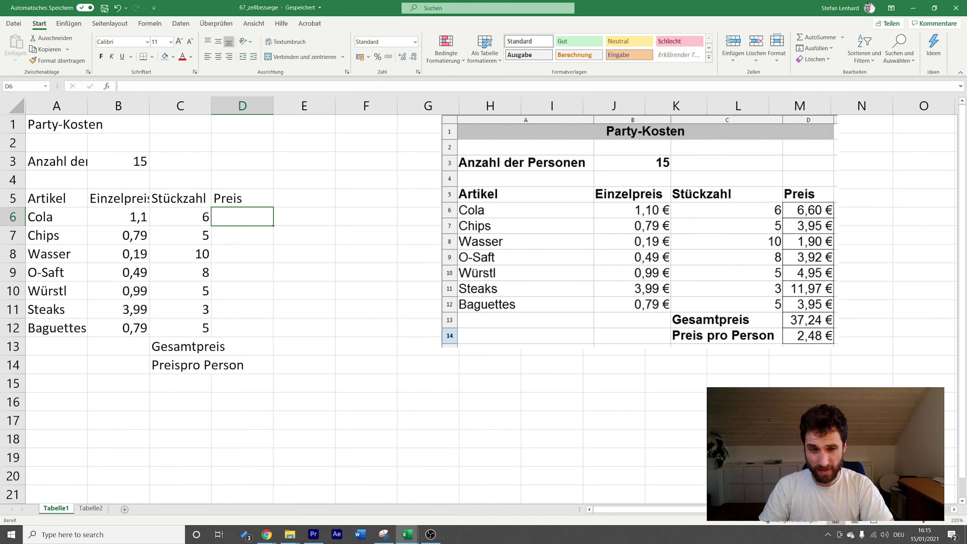
drag(56, 124, 243, 124)
click(315, 57)
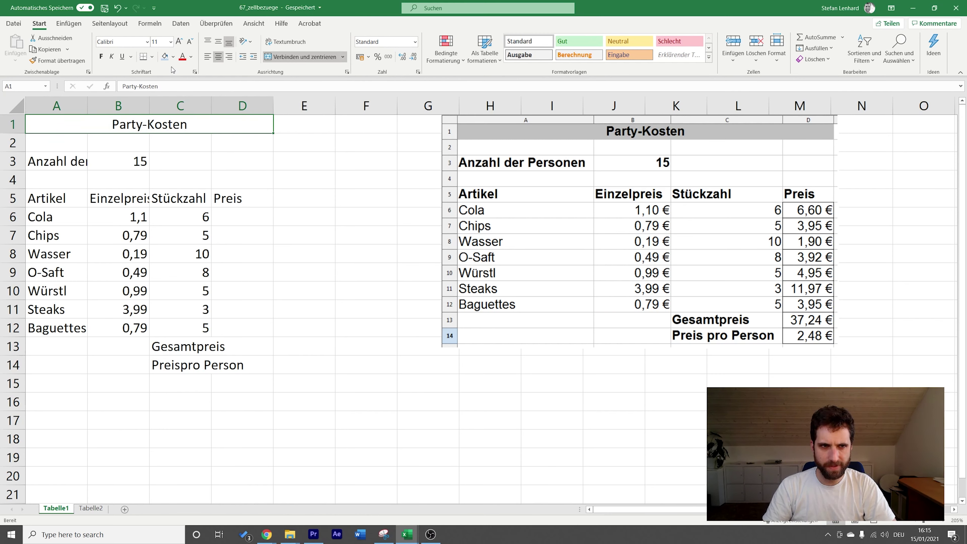
click(174, 57)
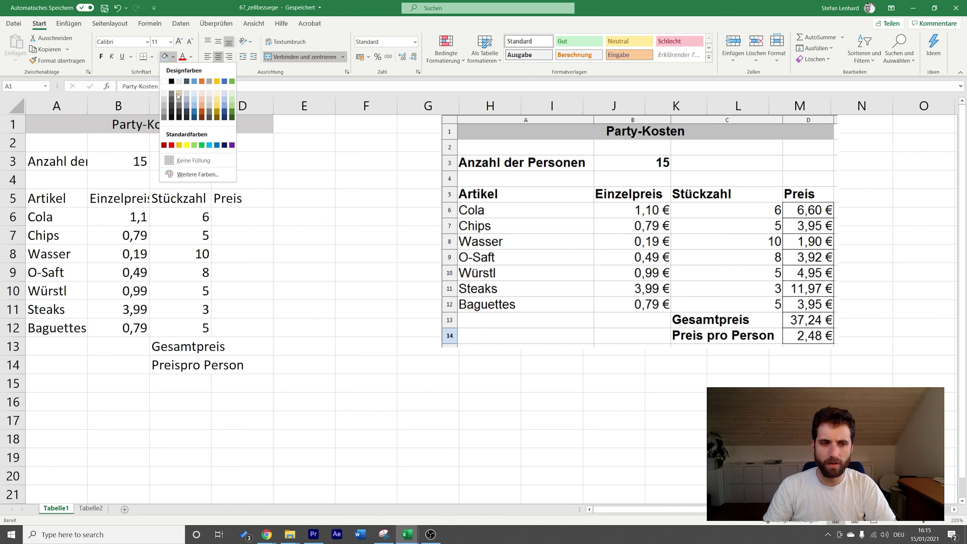
click(177, 93)
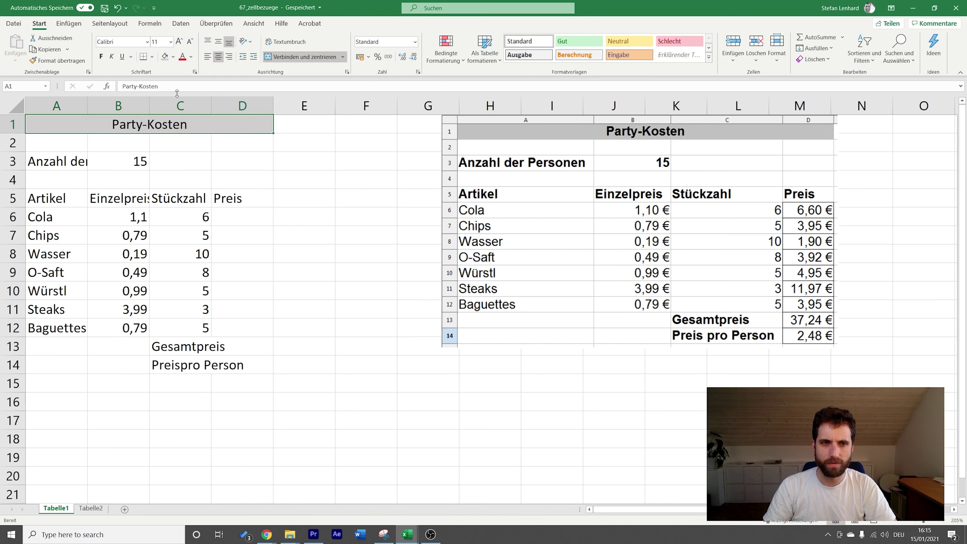
click(101, 56)
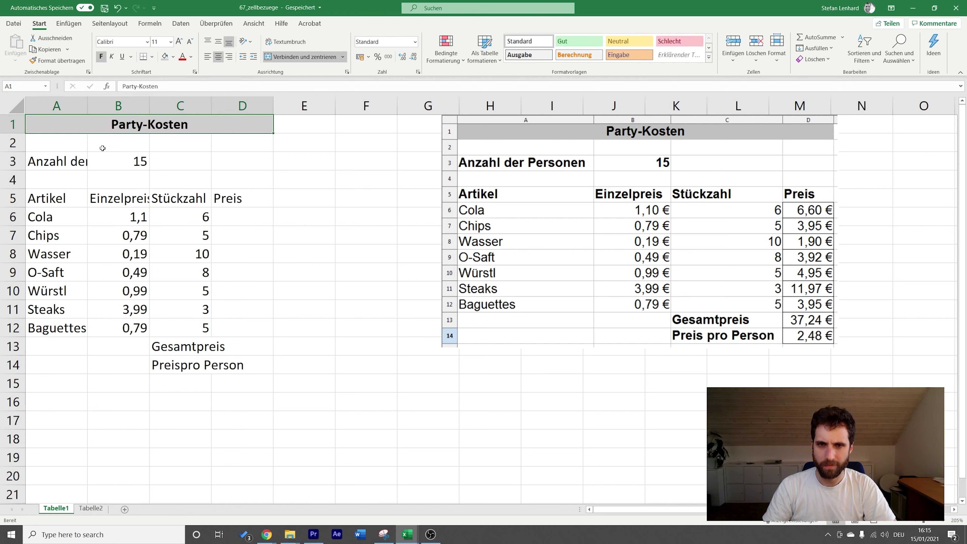
- Bold the Anzahl der Personen label and count in row 3, and autofit column A
double_click(37, 162)
drag(36, 161, 152, 153)
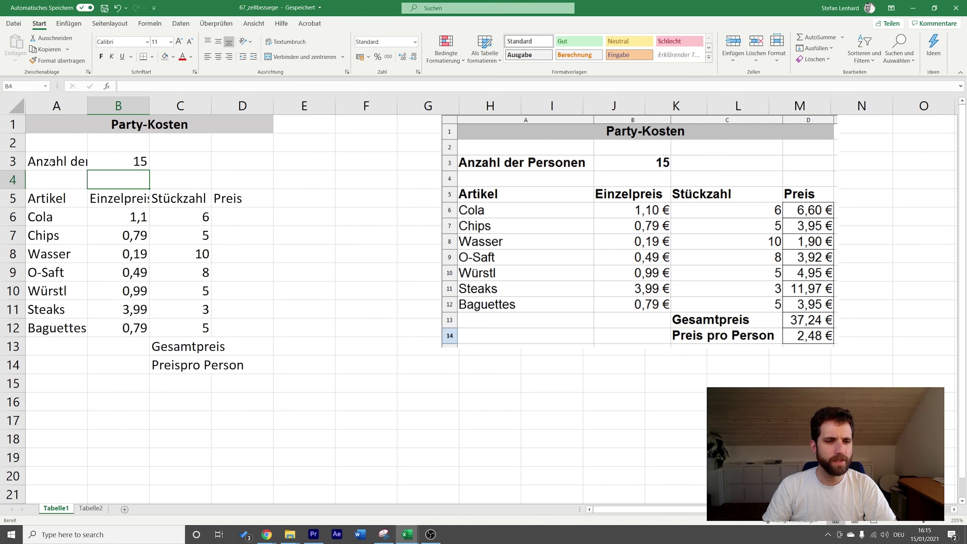
drag(52, 162, 133, 161)
click(101, 56)
double_click(87, 106)
- Bold the Artikel-to-Preis header row and autofit columns B and C
mouse_move(57, 198)
mouse_down()
mouse_move(349, 200)
mouse_move(318, 198)
mouse_up()
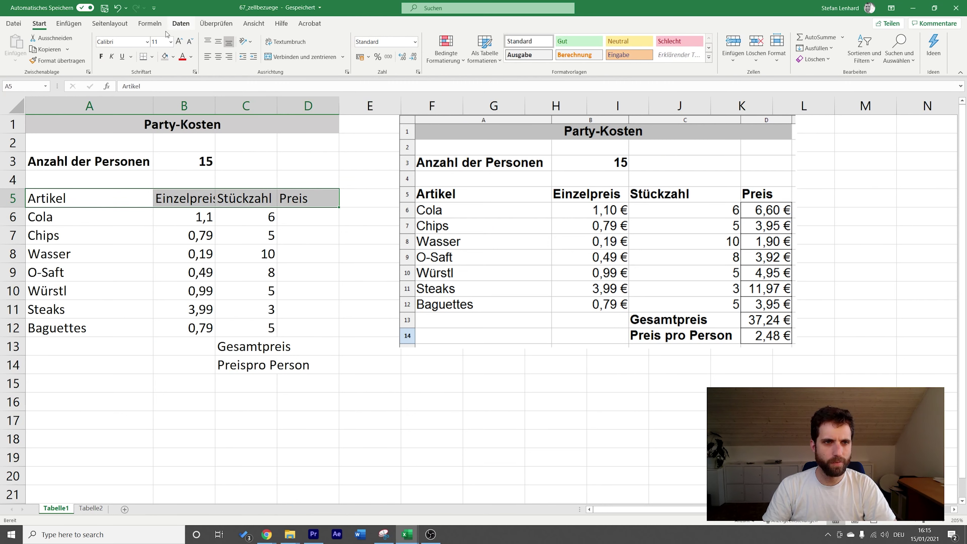
click(101, 57)
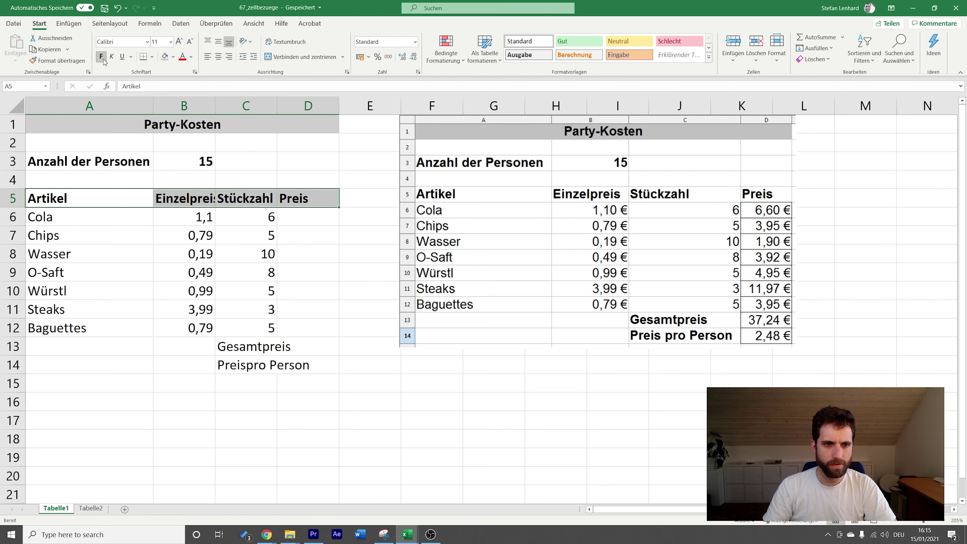
double_click(216, 106)
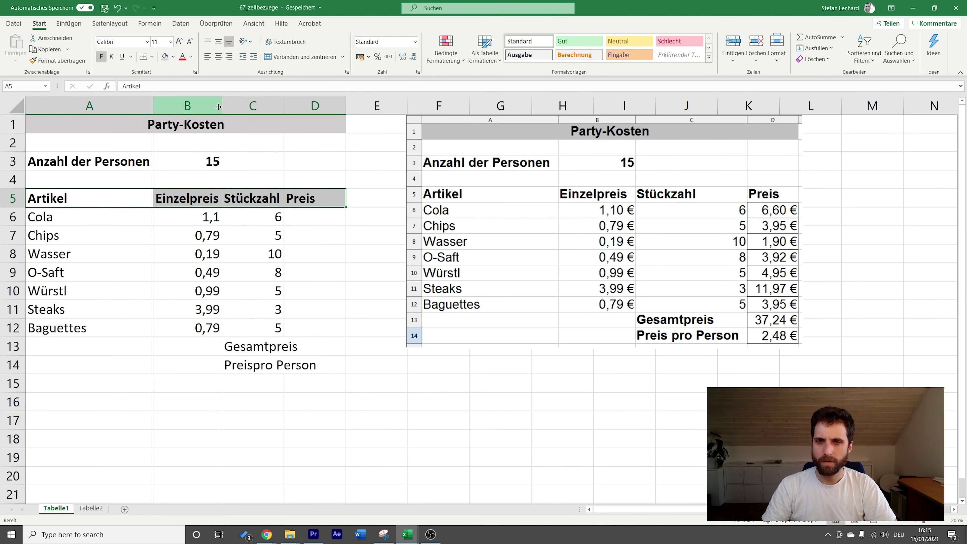
double_click(284, 106)
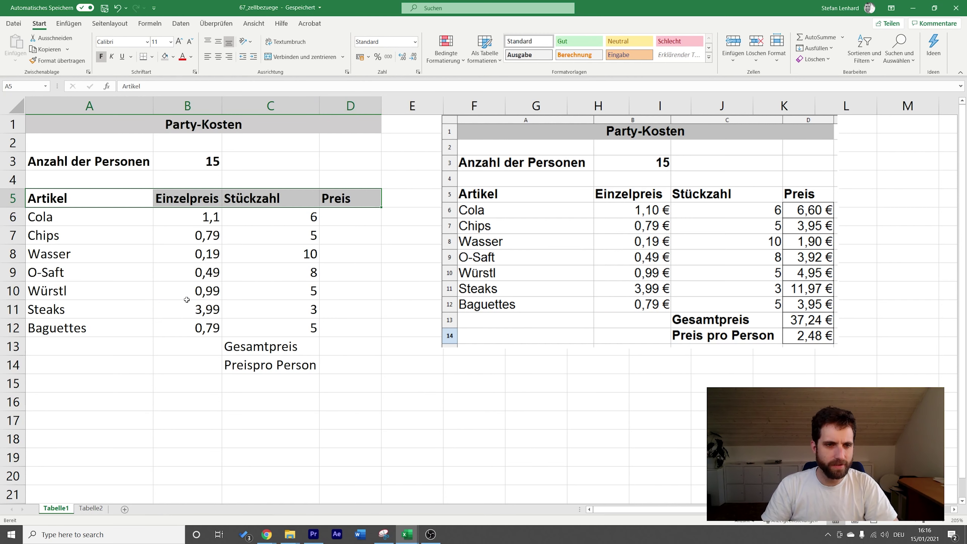
- Show B6:B12 and D6:D14 as euro amounts, and correct the label to 'Preis pro Person'
drag(188, 217, 185, 324)
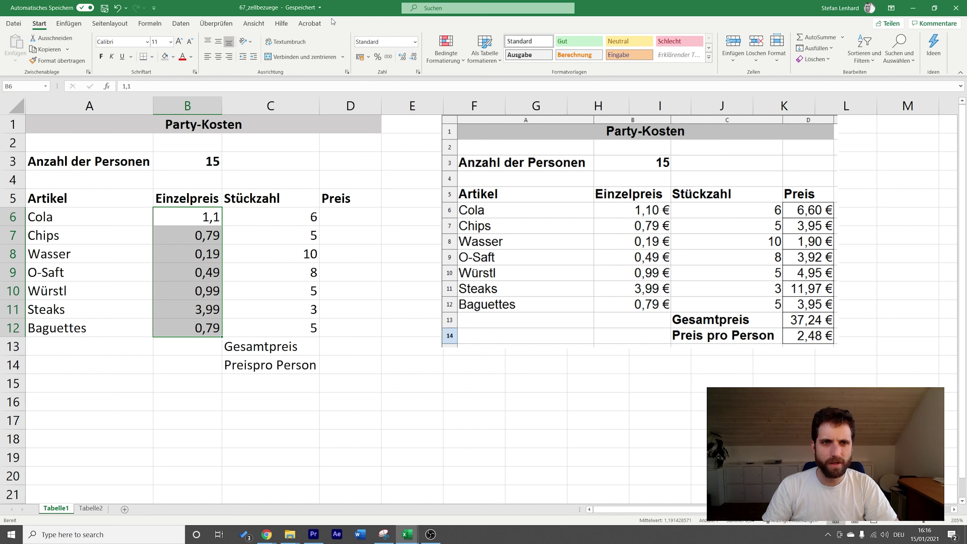
click(360, 57)
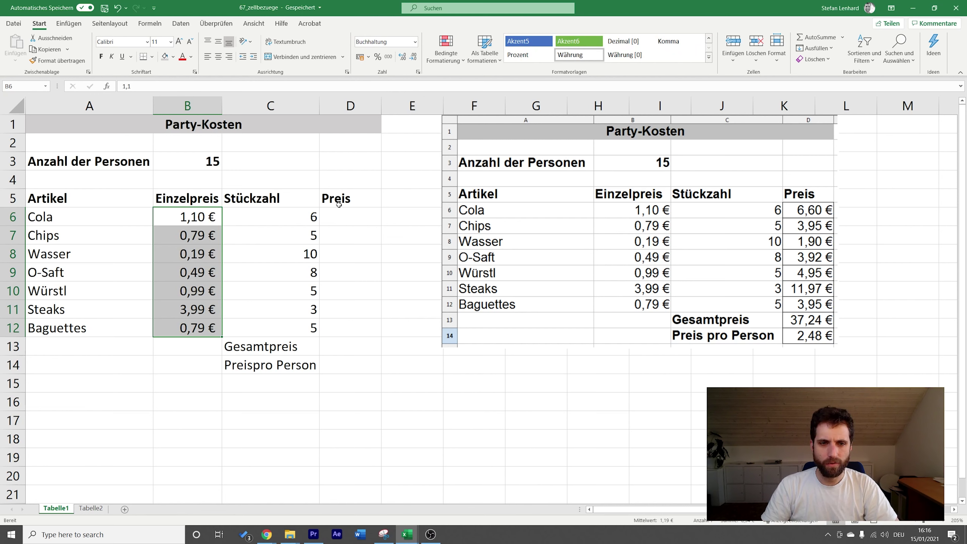
drag(339, 216, 343, 365)
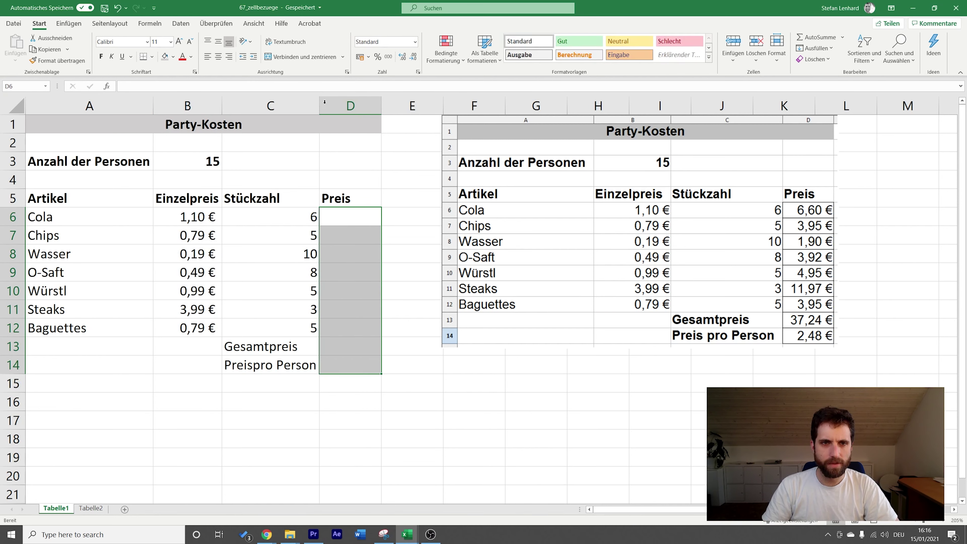
click(360, 57)
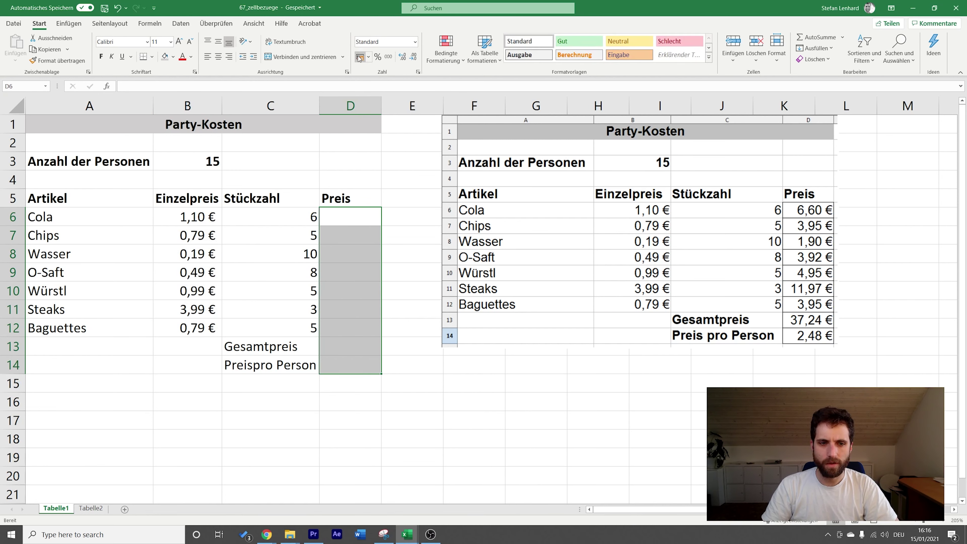
click(247, 372)
double_click(253, 365)
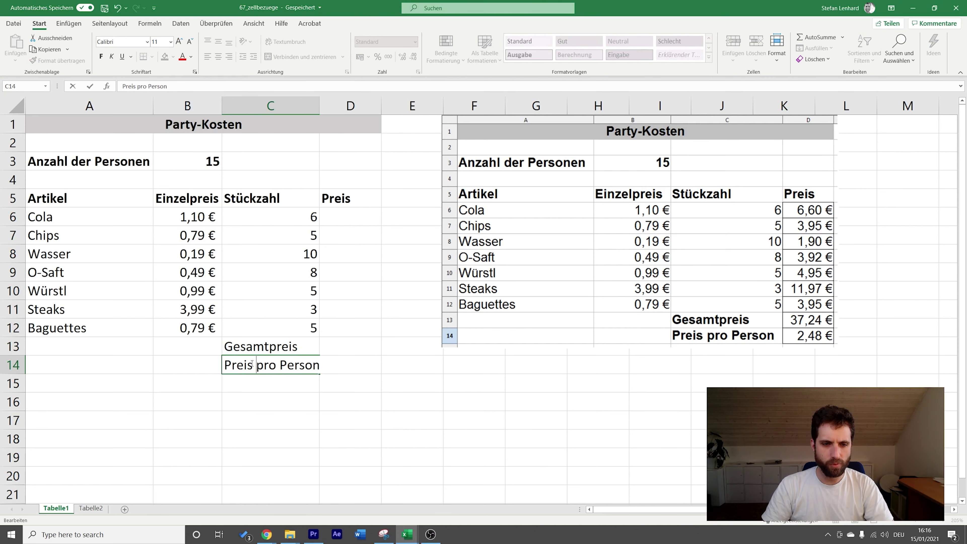
- Put all borders around the Preis cells D6:D14
drag(354, 217, 349, 361)
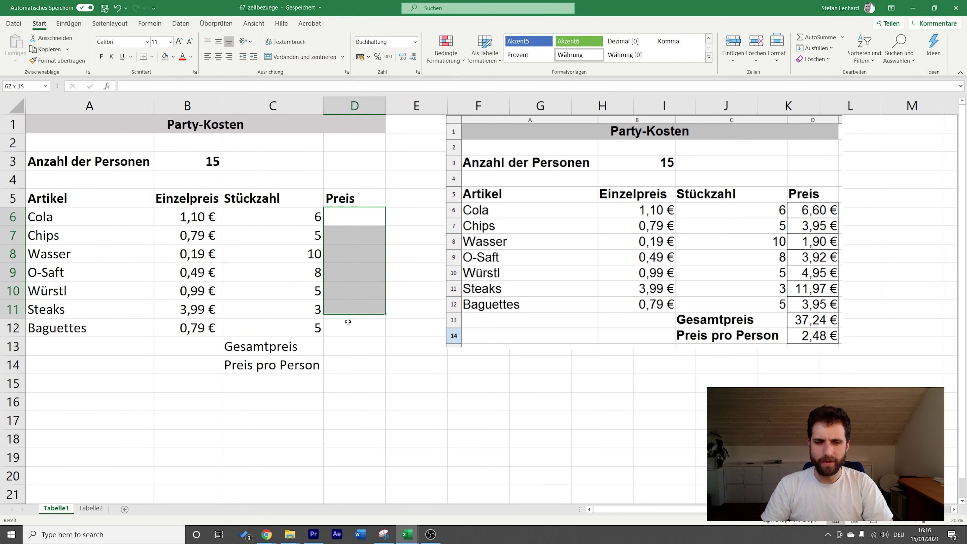
click(152, 56)
click(173, 152)
click(355, 309)
click(354, 347)
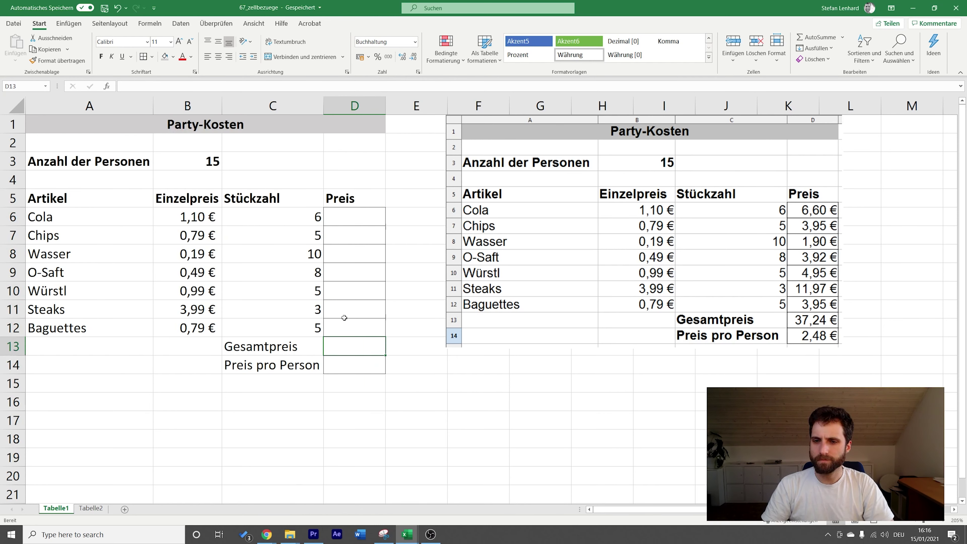
- Bold the Gesamtpreis and Preis pro Person labels in C13:C14
drag(310, 344, 290, 365)
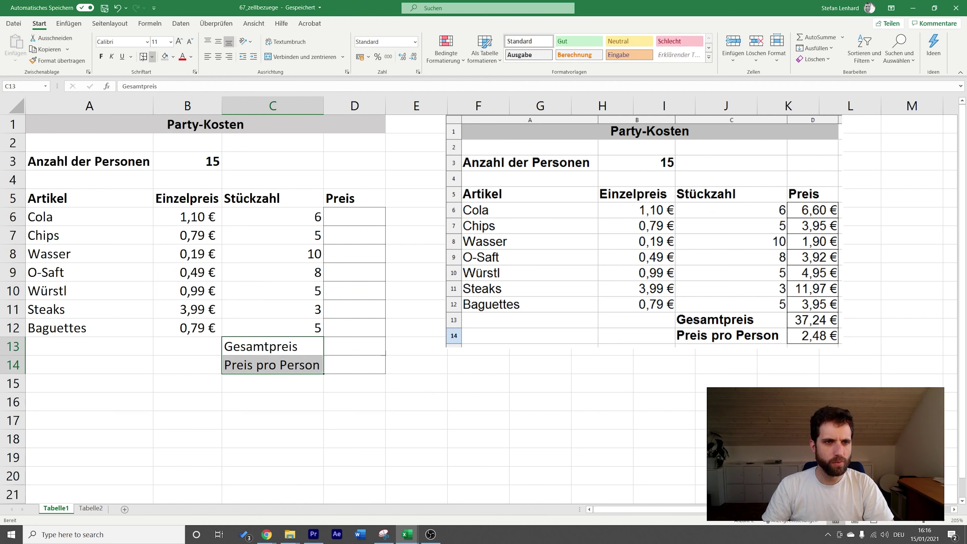
click(101, 58)
click(367, 329)
click(354, 217)
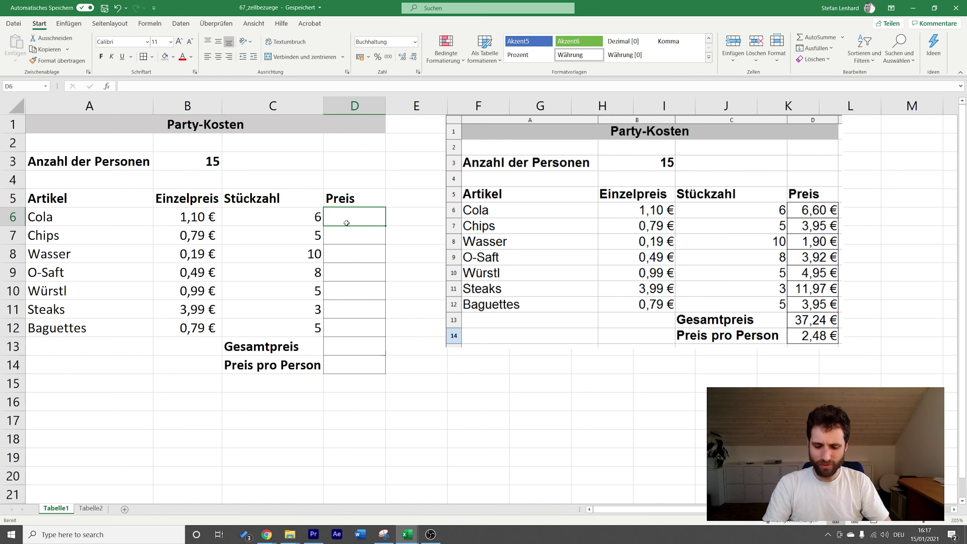
text(=1,10*6)
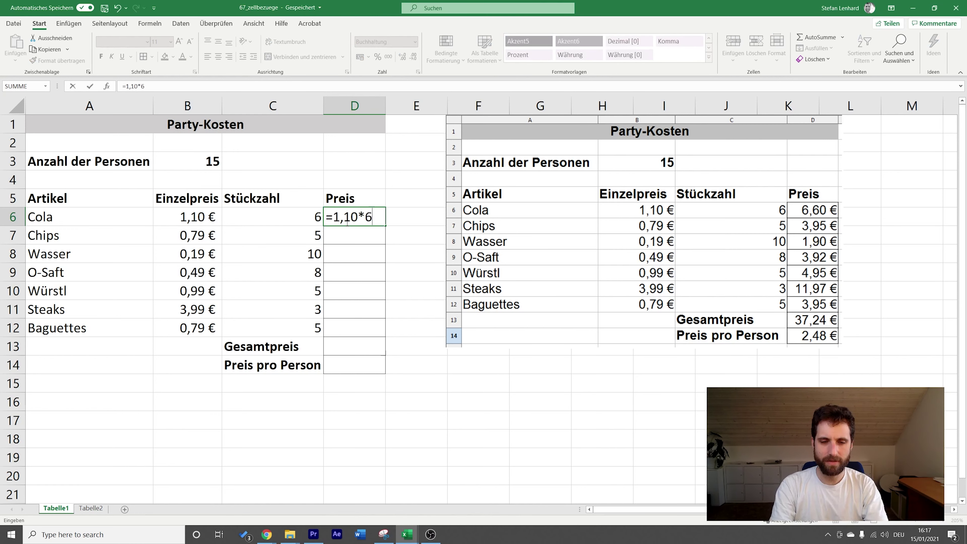
key(Return)
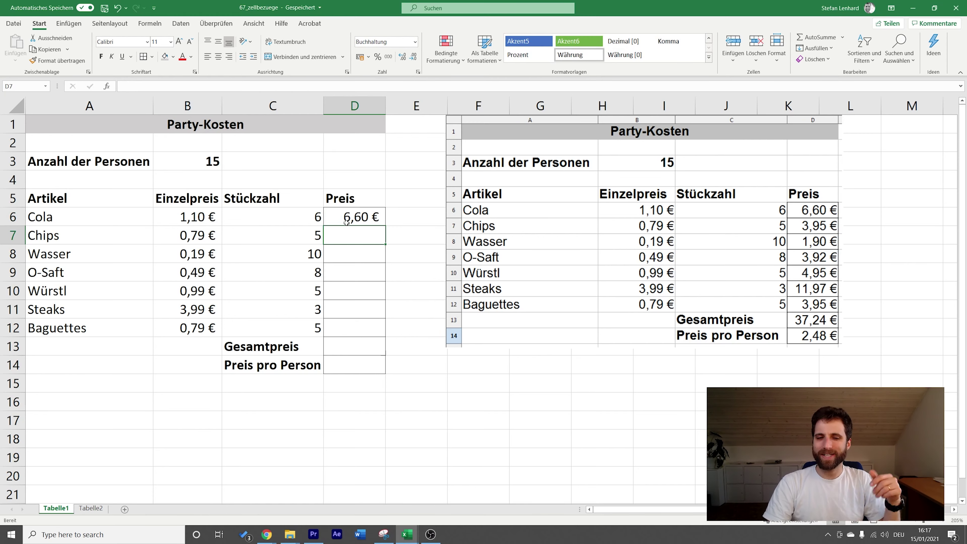
click(346, 223)
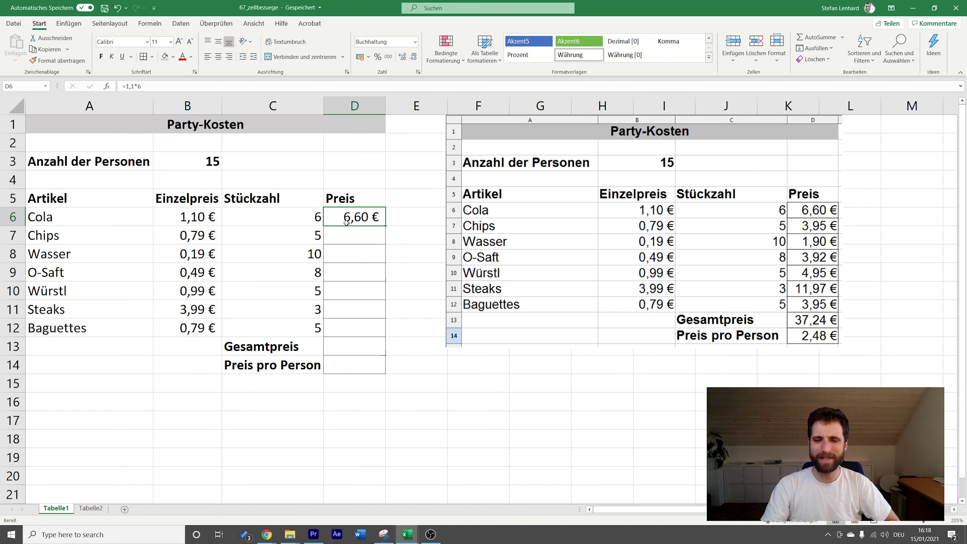
key(Delete)
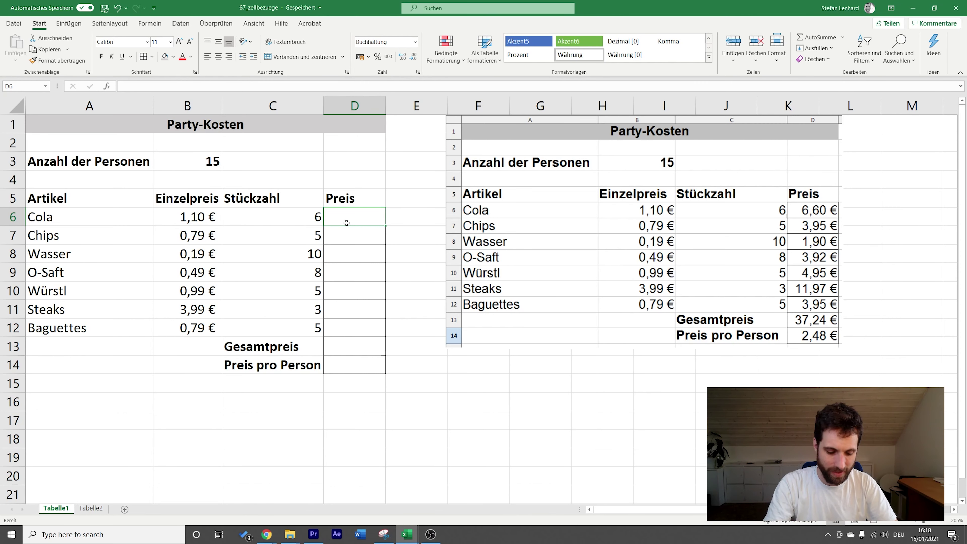
- Enter =C6*B6 in D6 so the Cola price shows 6,60 €
text(=)
click(311, 222)
text(*)
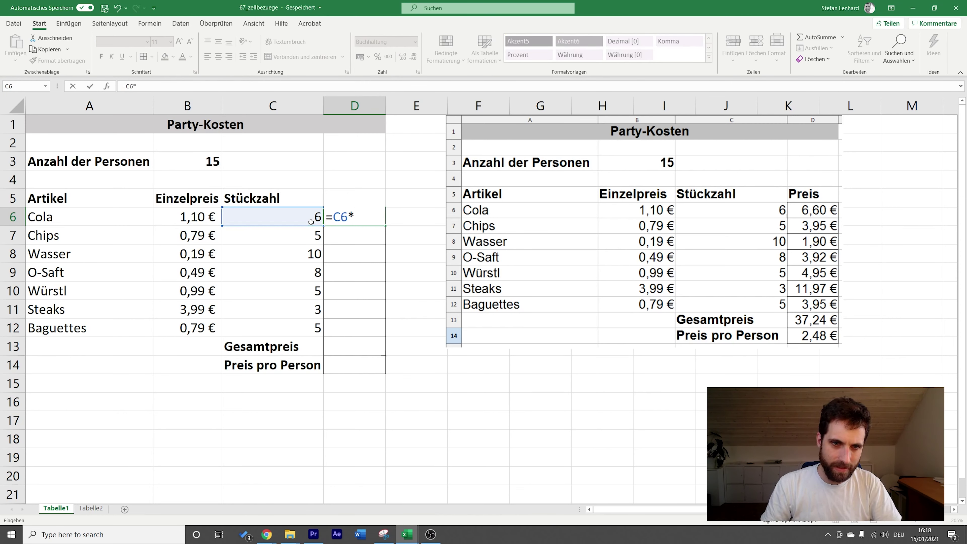
click(218, 217)
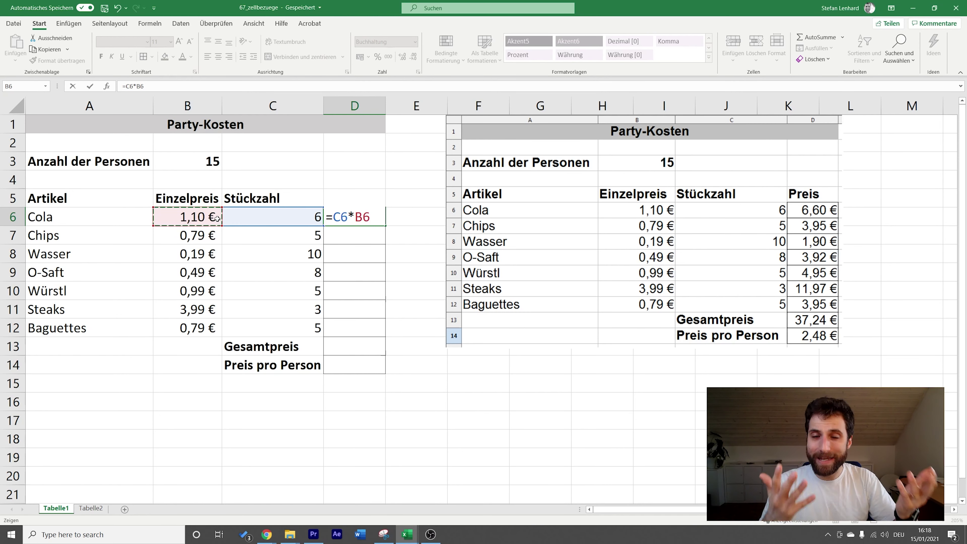
key(Return)
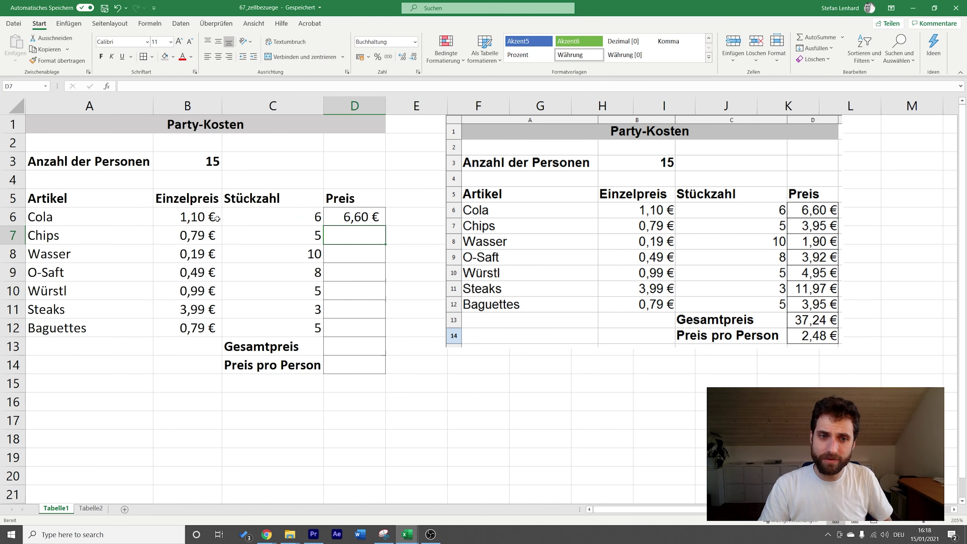
key(Up)
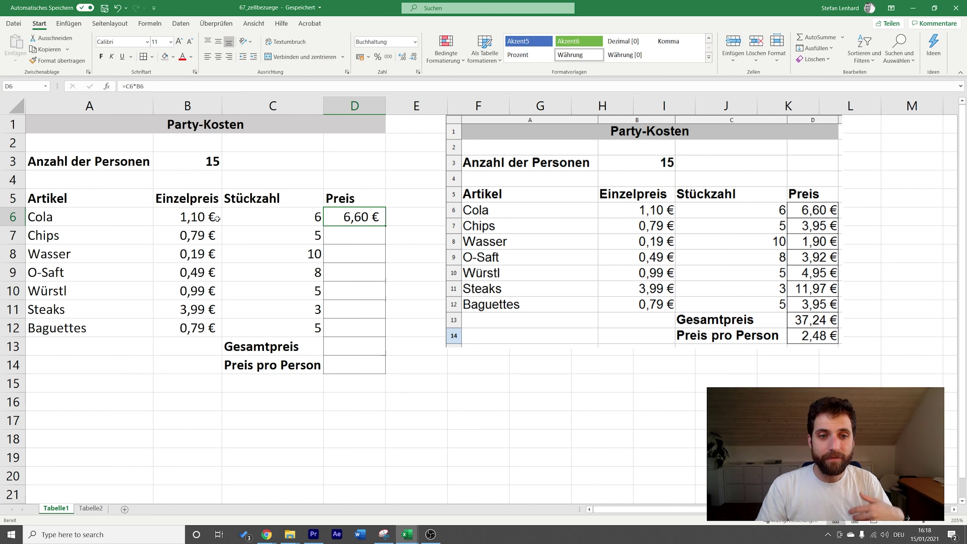
key(Left)
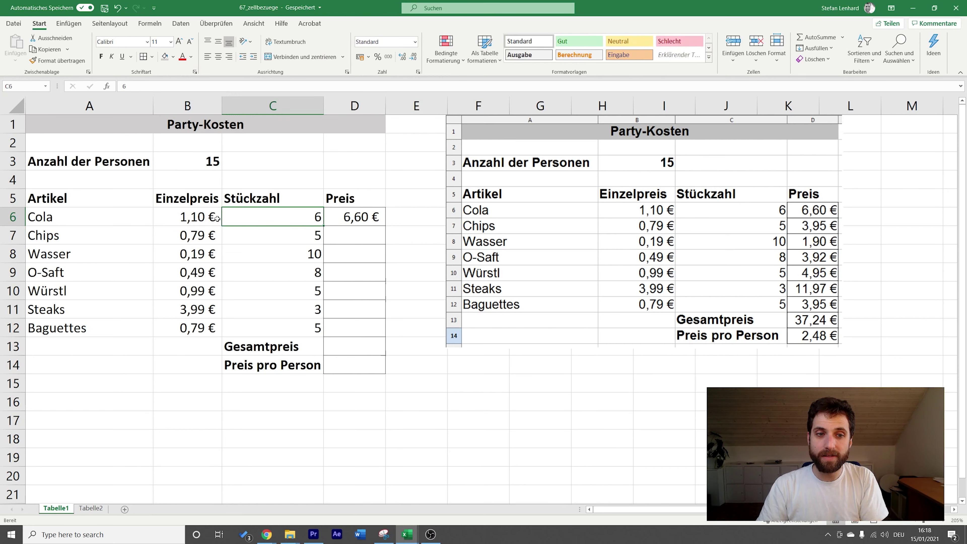
text(7)
key(Return)
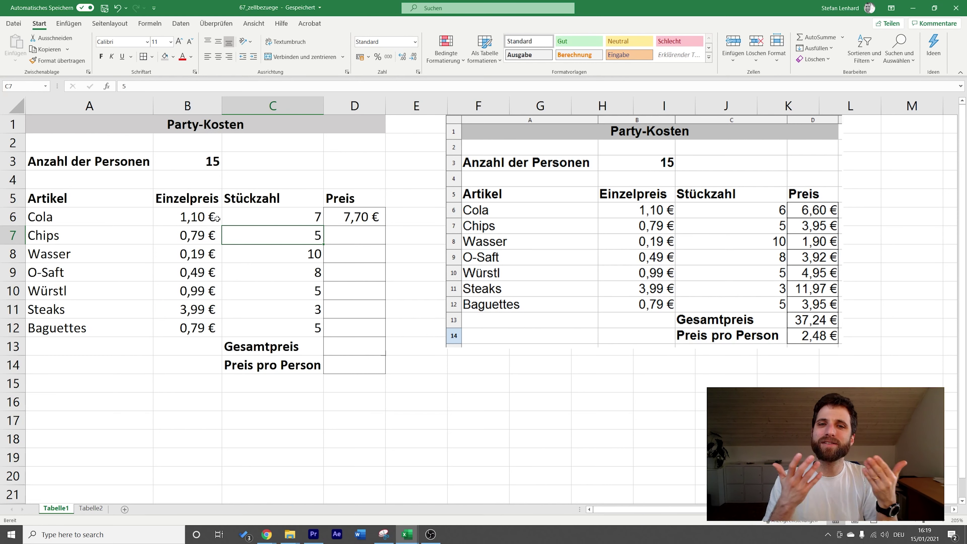
click(258, 216)
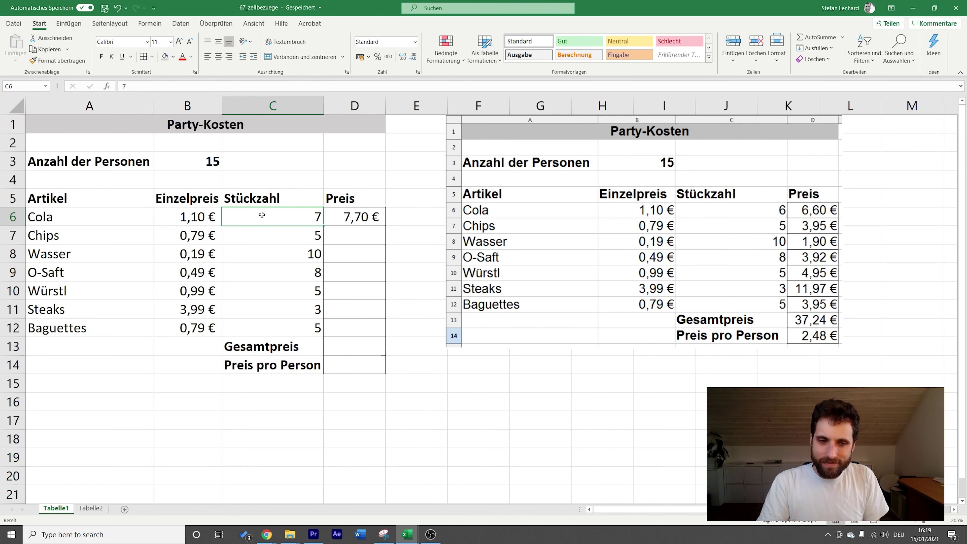
key(ctrl+z)
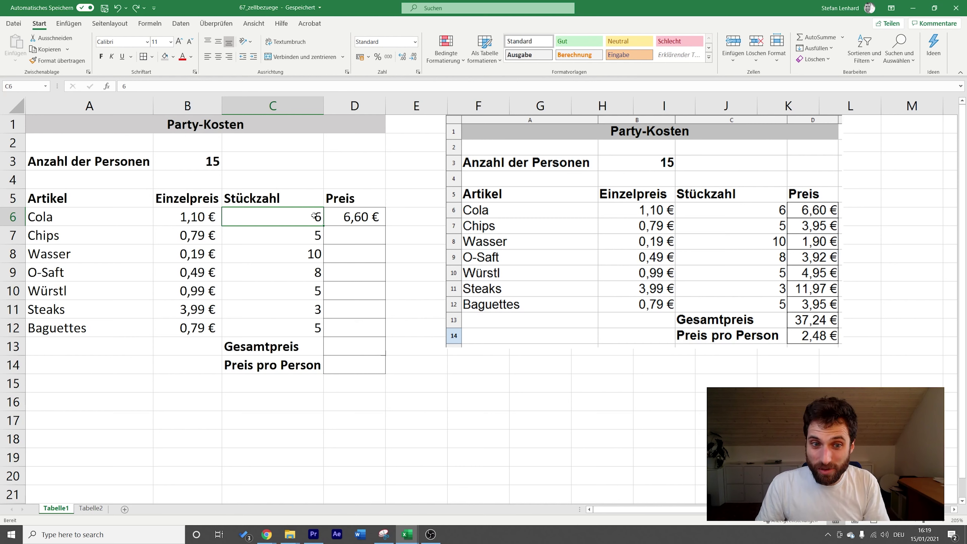
click(367, 225)
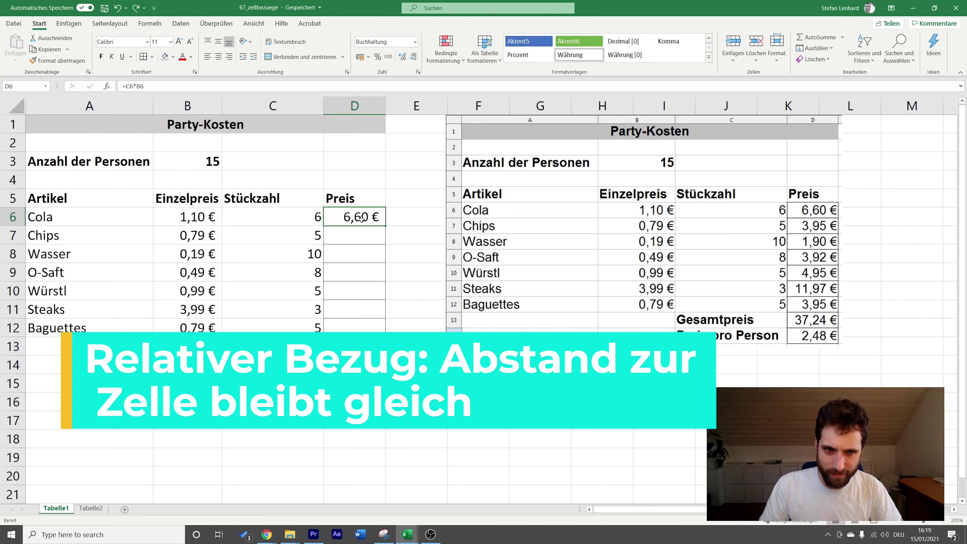
- Copy the D6 price formula to the Chips row and check its references
drag(385, 225, 381, 243)
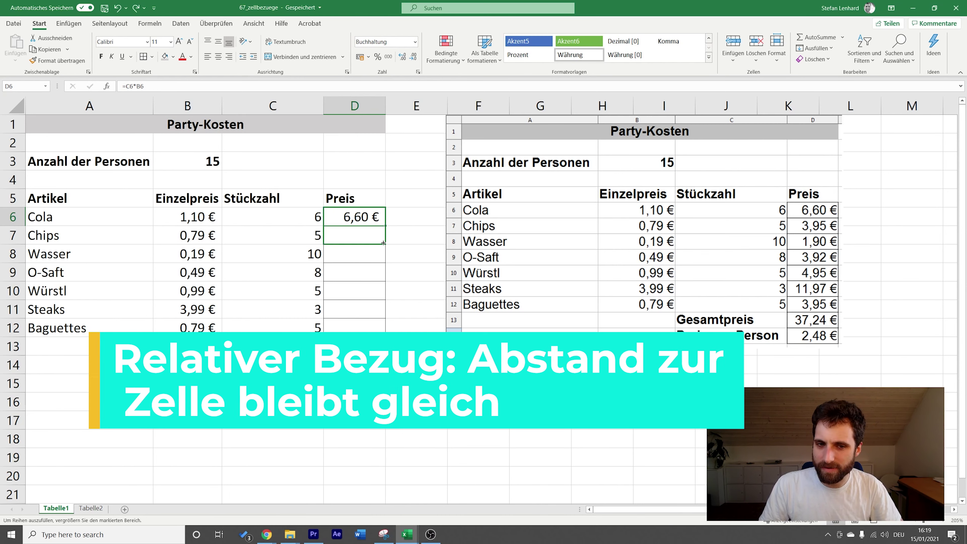
click(346, 236)
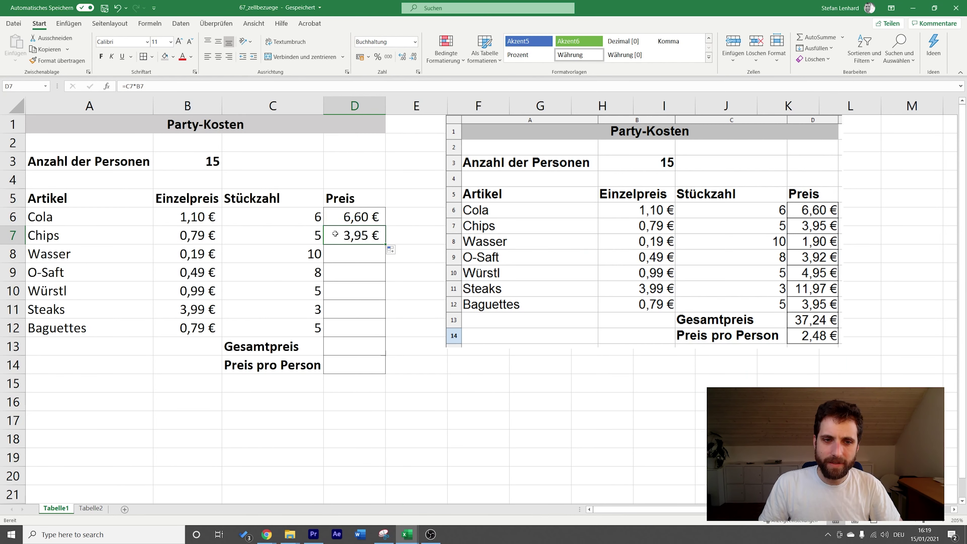
double_click(335, 234)
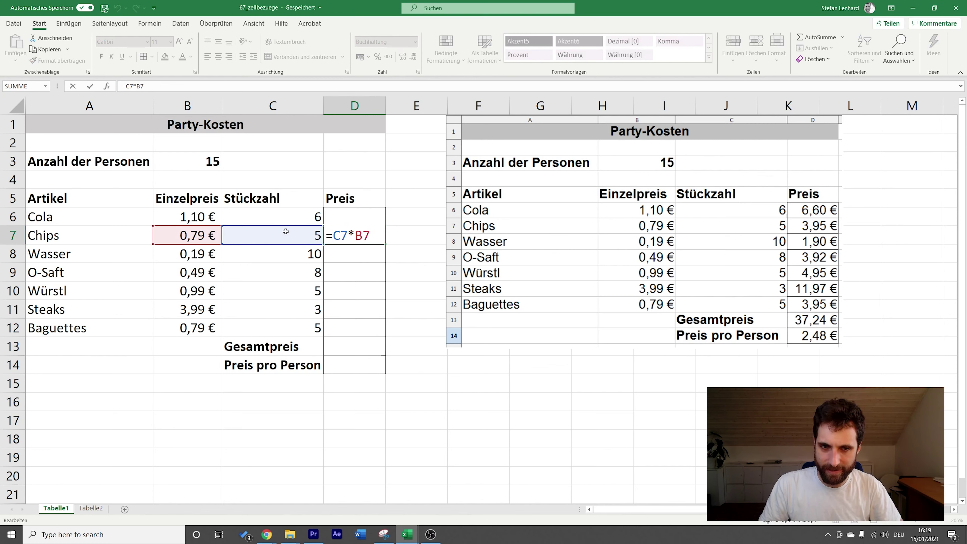
key(Escape)
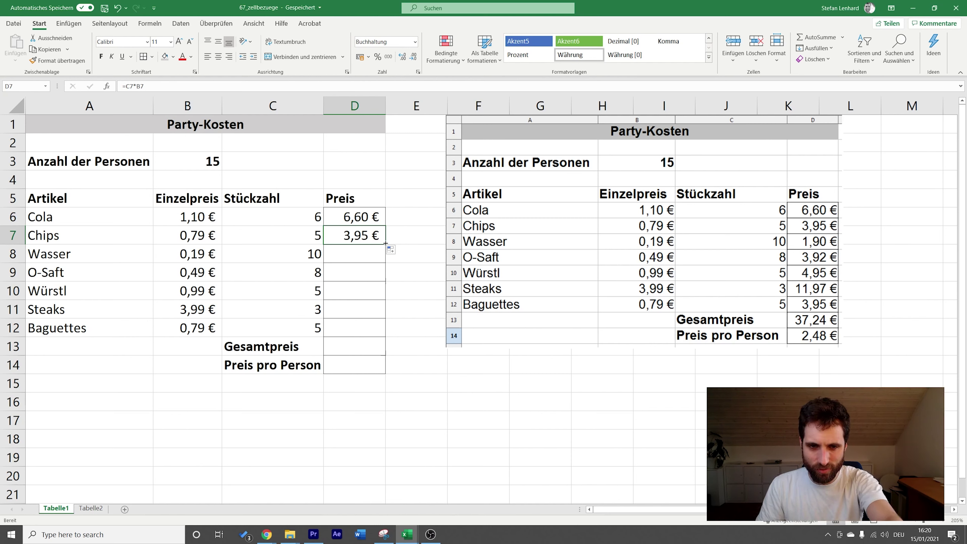
- Fill the price formula down to Baguettes in D12 and clear the #WERT! formula from D13
drag(385, 243, 382, 356)
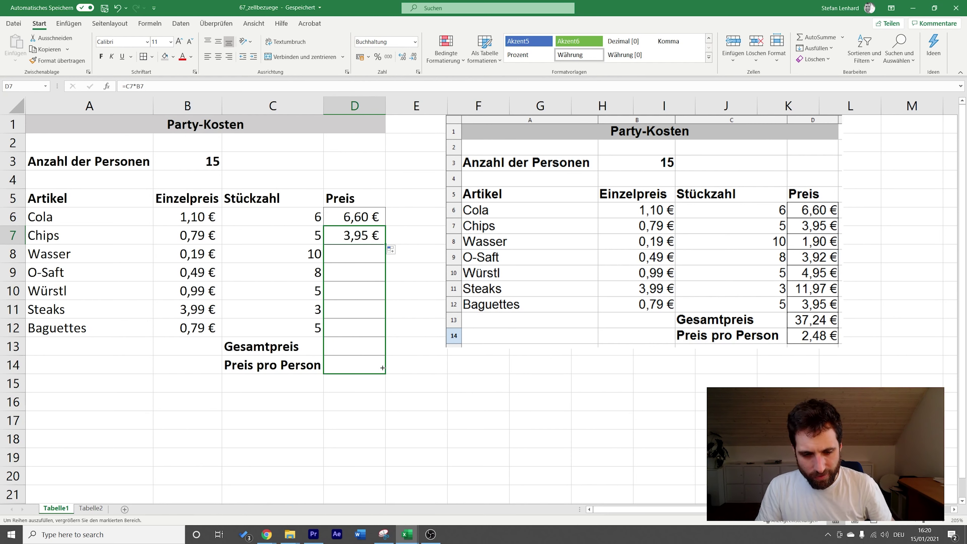
drag(381, 356, 383, 336)
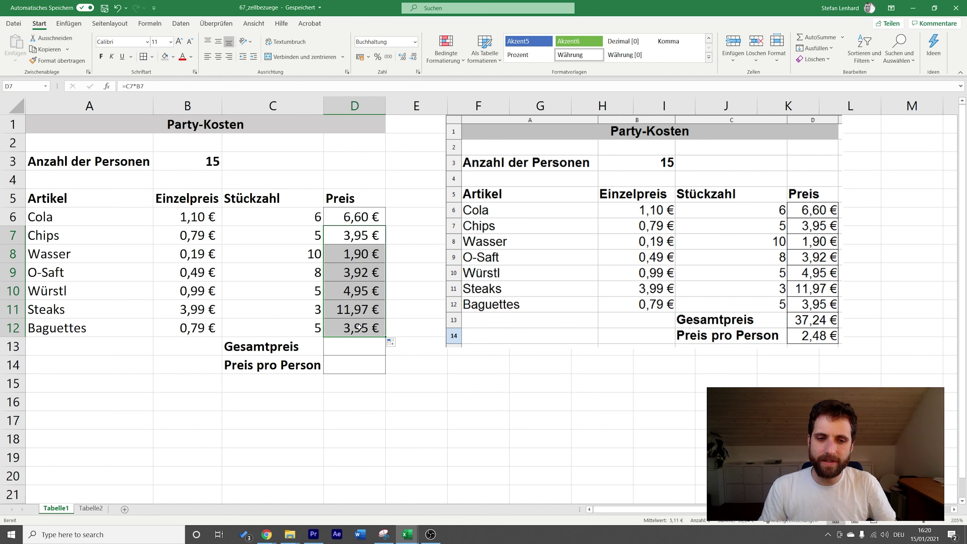
drag(386, 338, 385, 352)
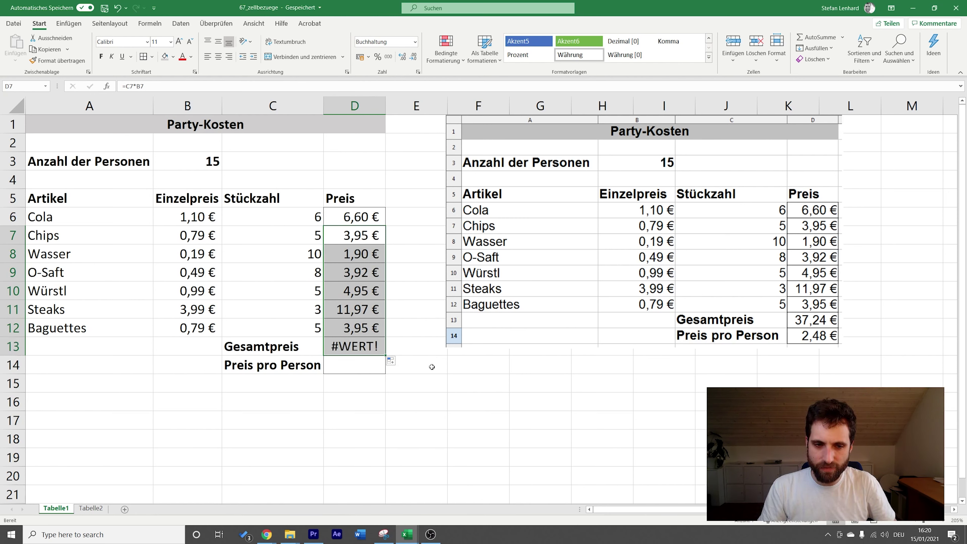
click(430, 365)
double_click(359, 346)
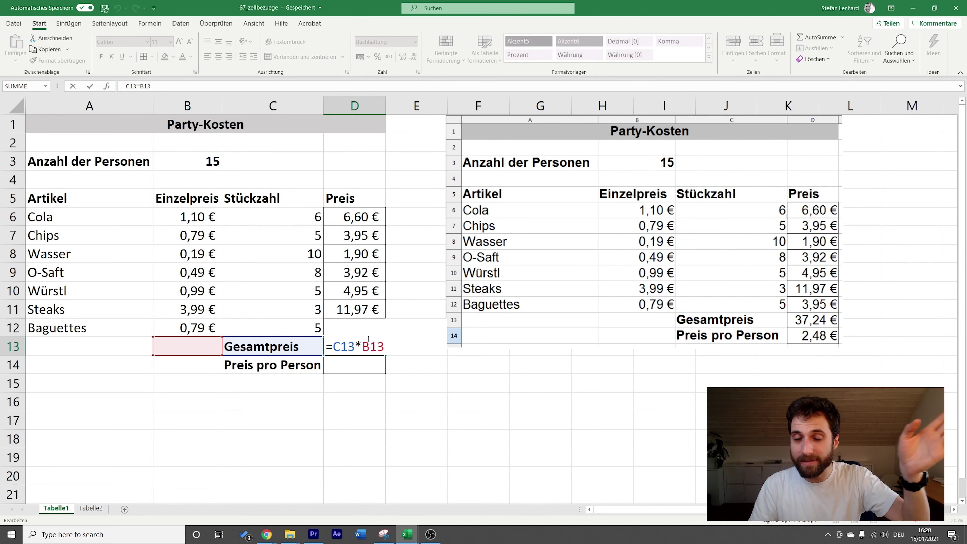
key(ctrl+Return)
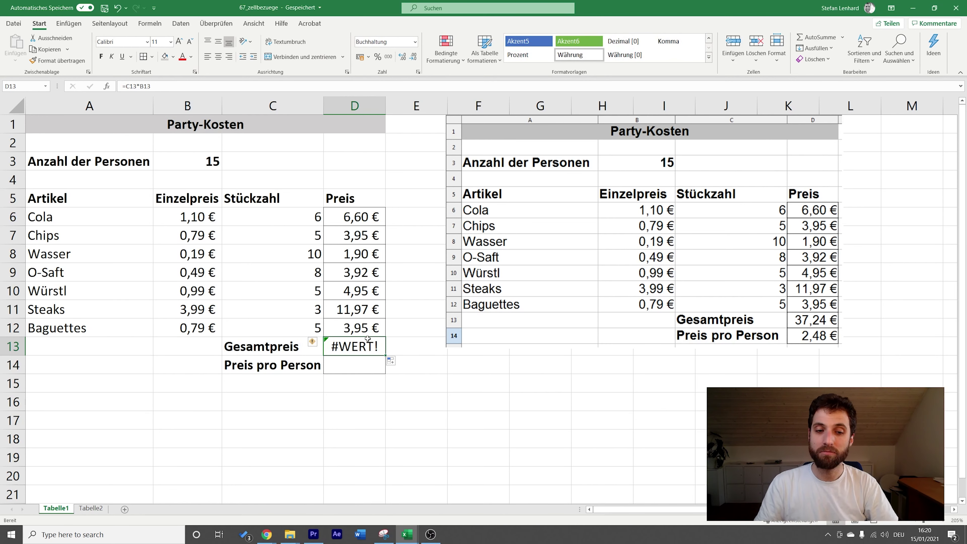
key(Delete)
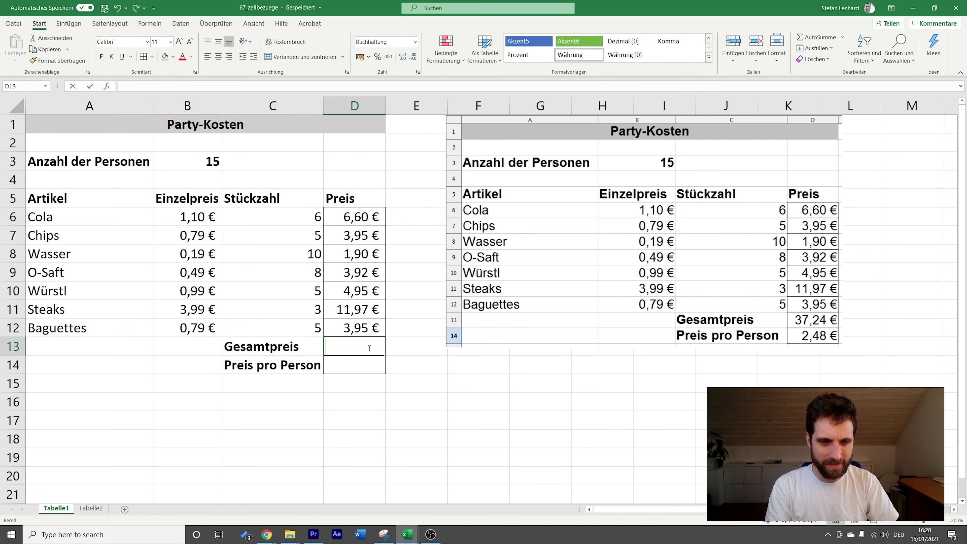
- Enter =Summe(D6:D12) in D13 so Gesamtpreis totals 37,24 €
text(=Su)
key(Escape)
text(=Summe)
drag(355, 328, 360, 212)
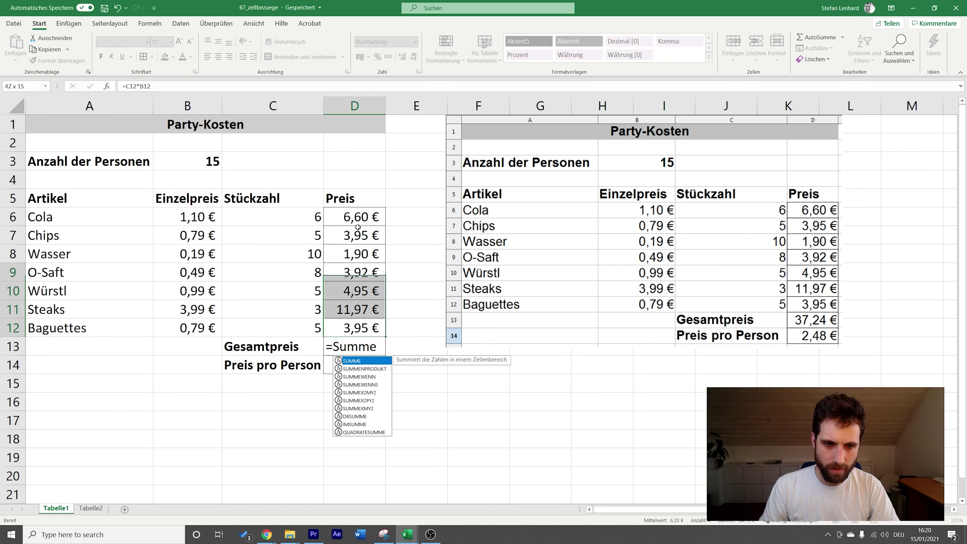
double_click(366, 344)
key(End)
text(()
drag(366, 328, 360, 224)
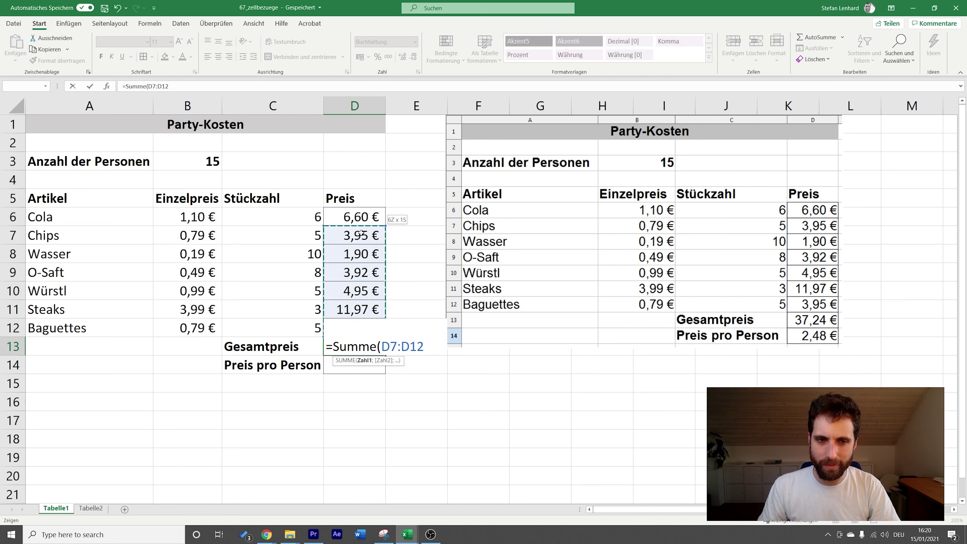
text())
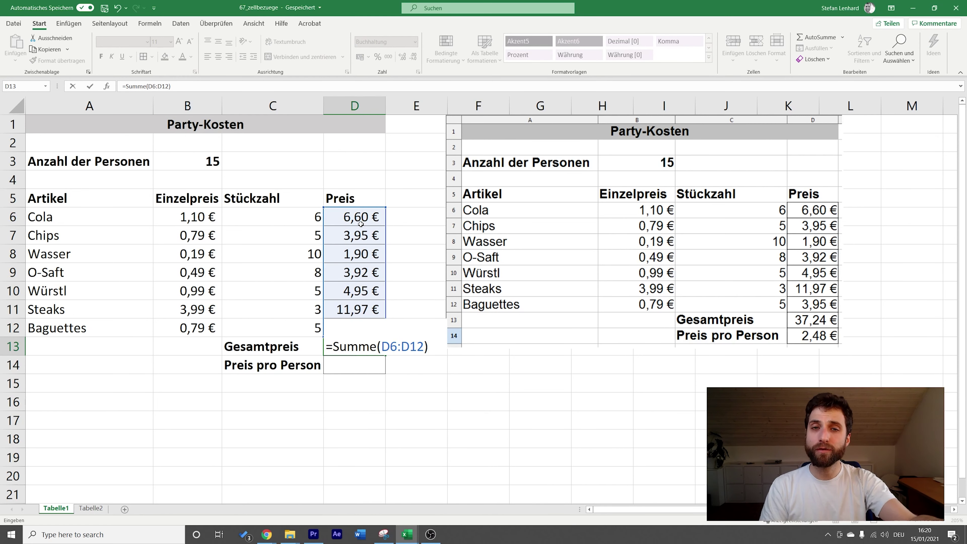
key(Return)
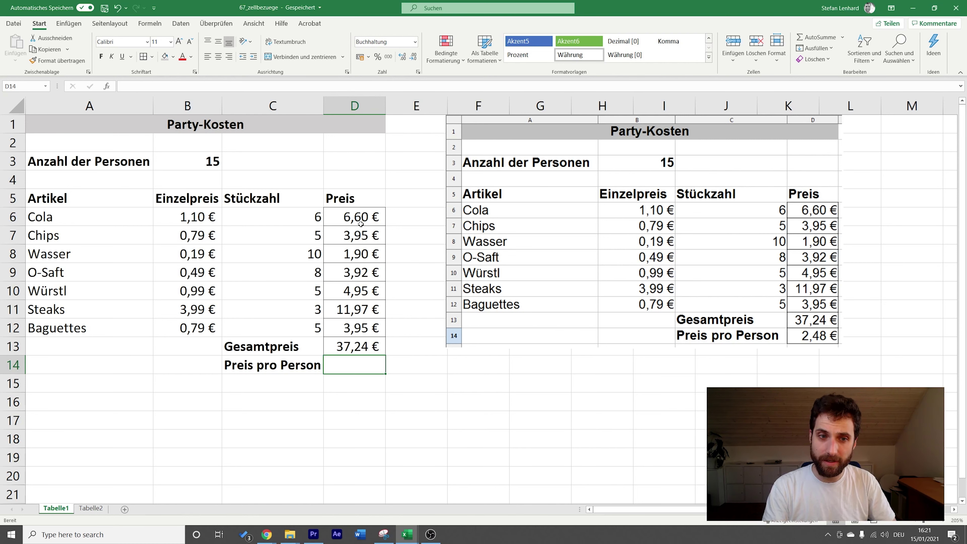
- Enter =D13/B3 in D14 so Preis pro Person shows 2,48 €
text(=)
click(342, 338)
text(/)
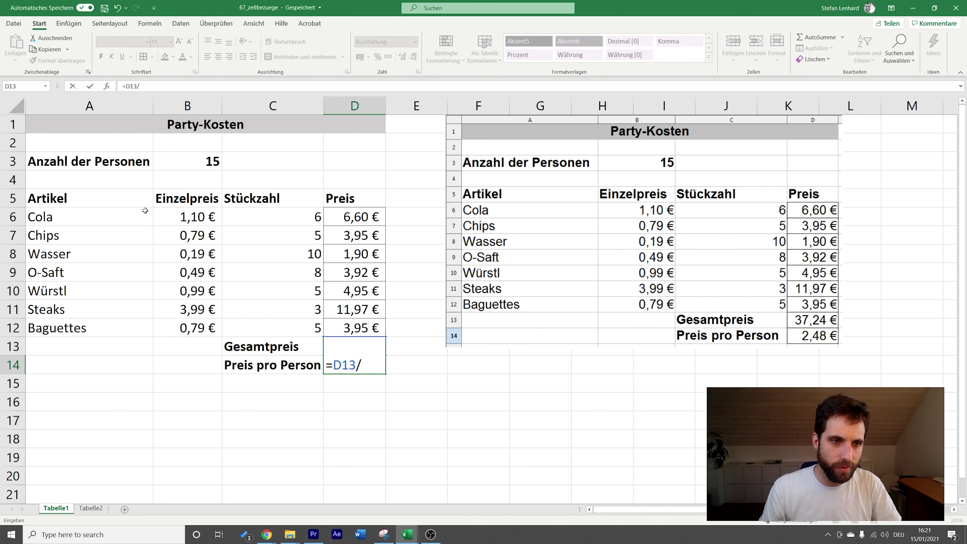
click(190, 169)
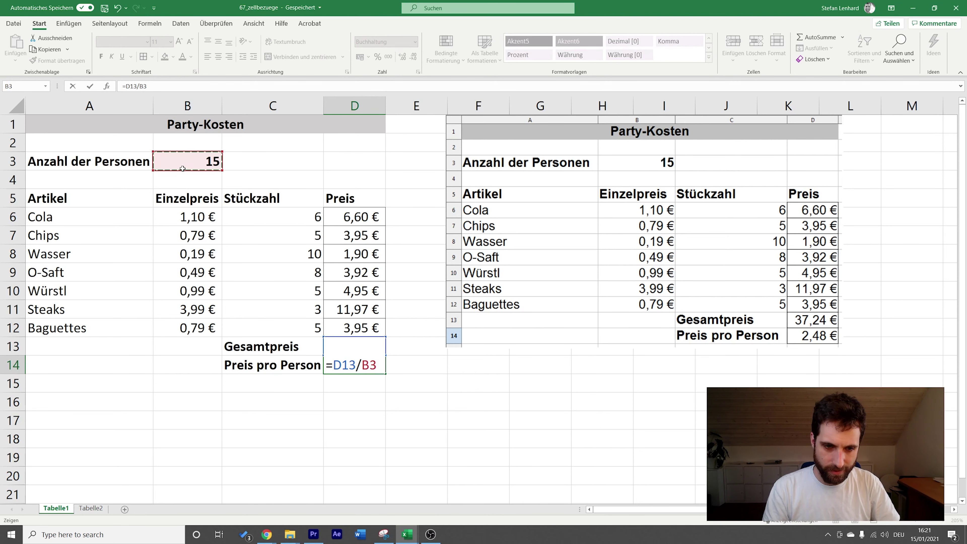
key(Return)
- Inspect the Cola price formula in D6 and copy it
double_click(356, 219)
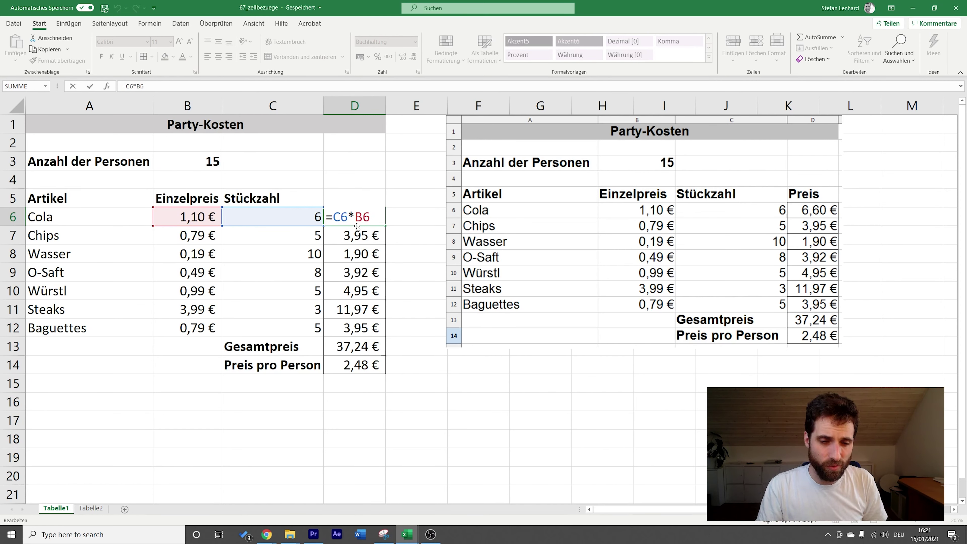
key(Escape)
key(ctrl+c)
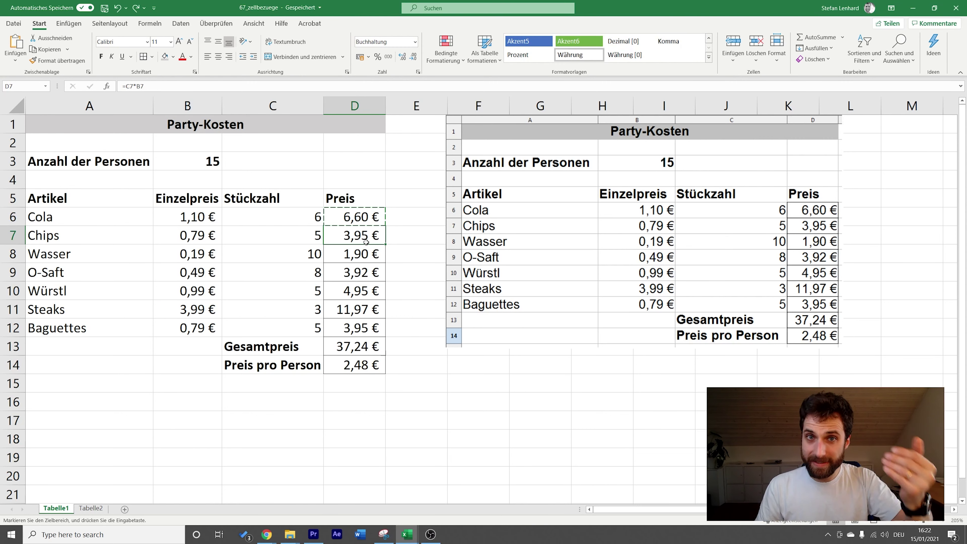
click(365, 240)
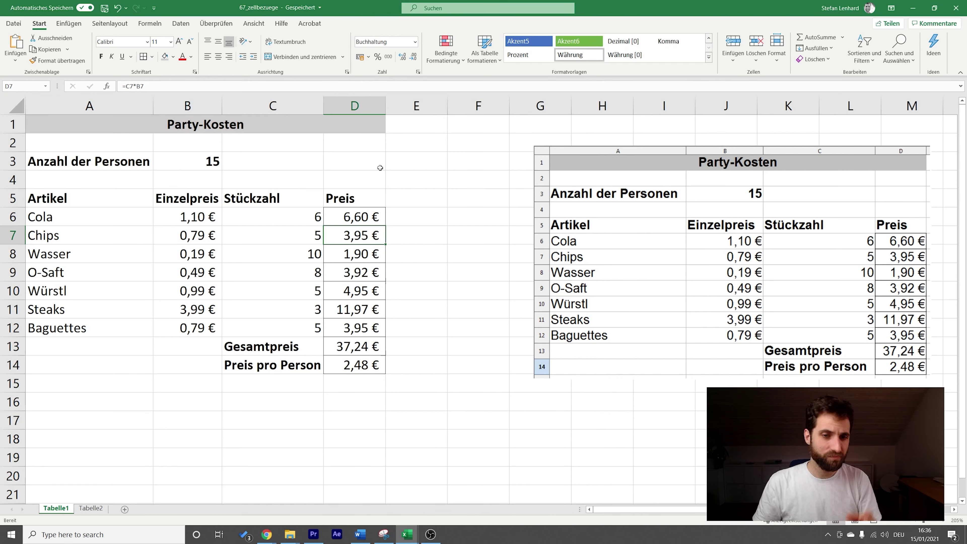
click(421, 203)
- Enter =D6/B3 in E6 for a 0,44 € Cola share, then copy it down to E7
click(418, 215)
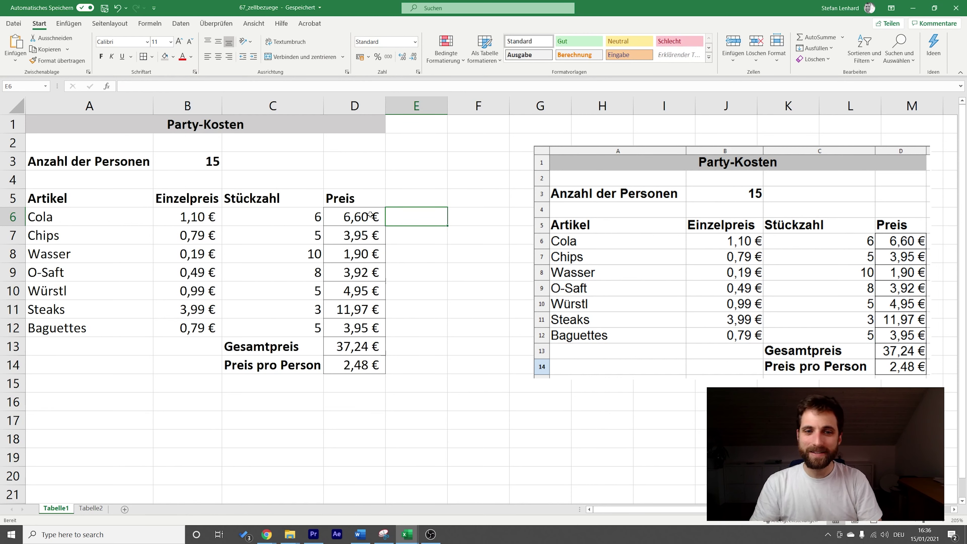
text(=)
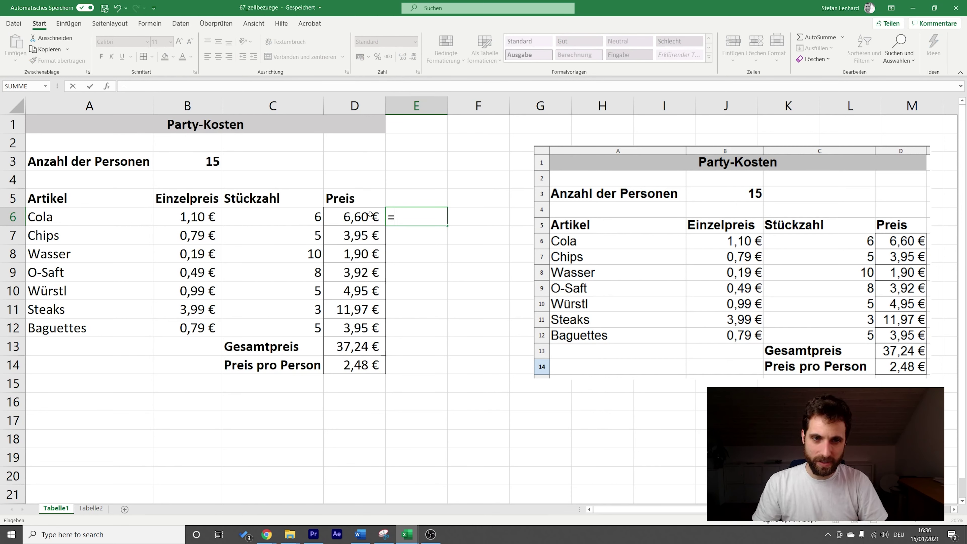
click(370, 215)
text(/)
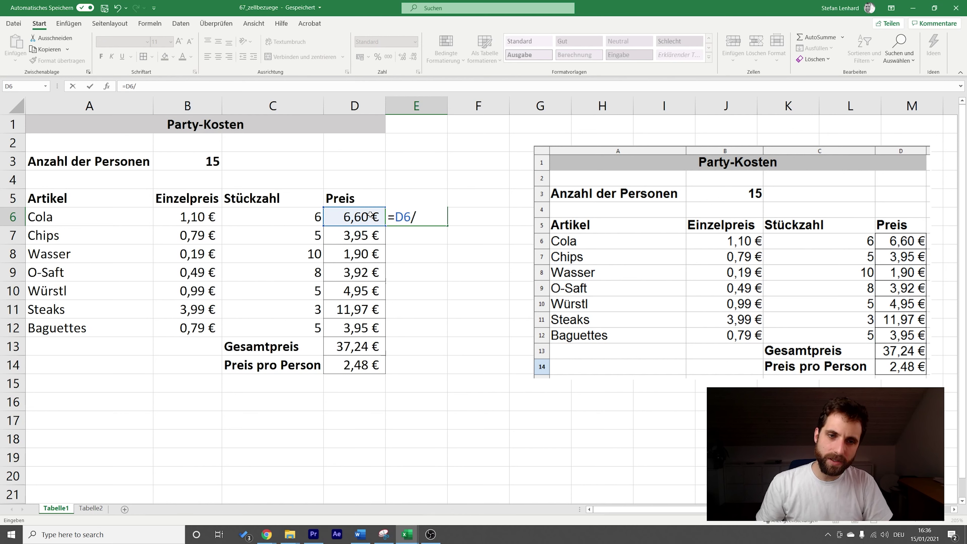
click(173, 162)
key(Return)
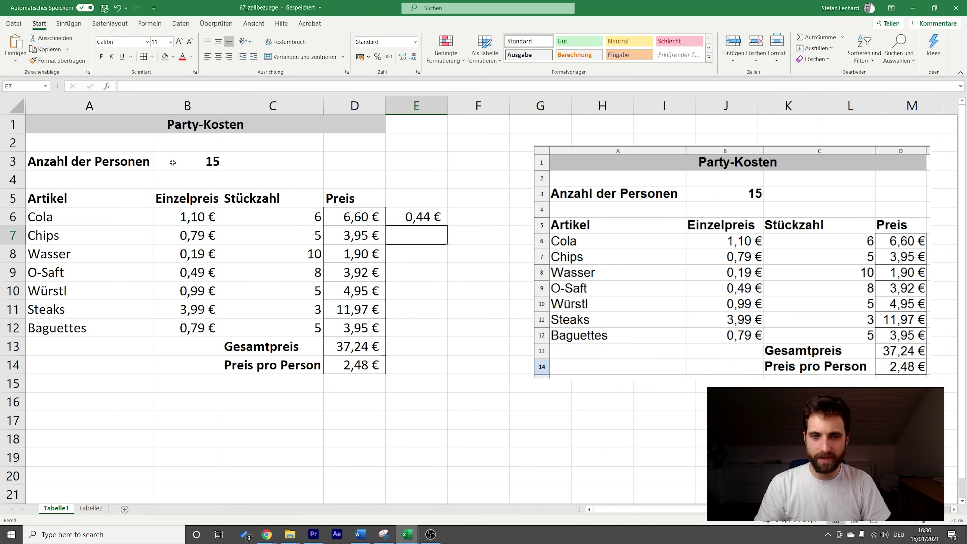
key(Up)
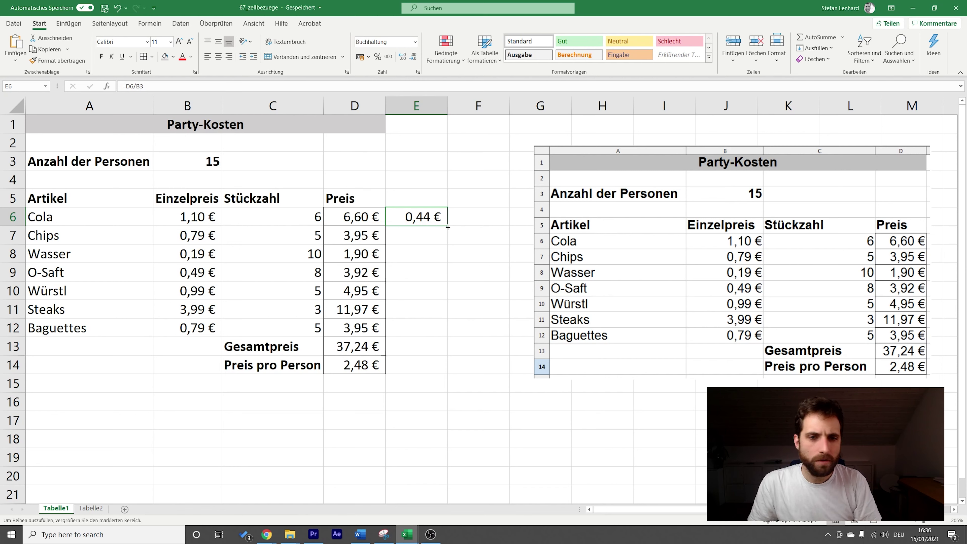
drag(447, 228, 441, 244)
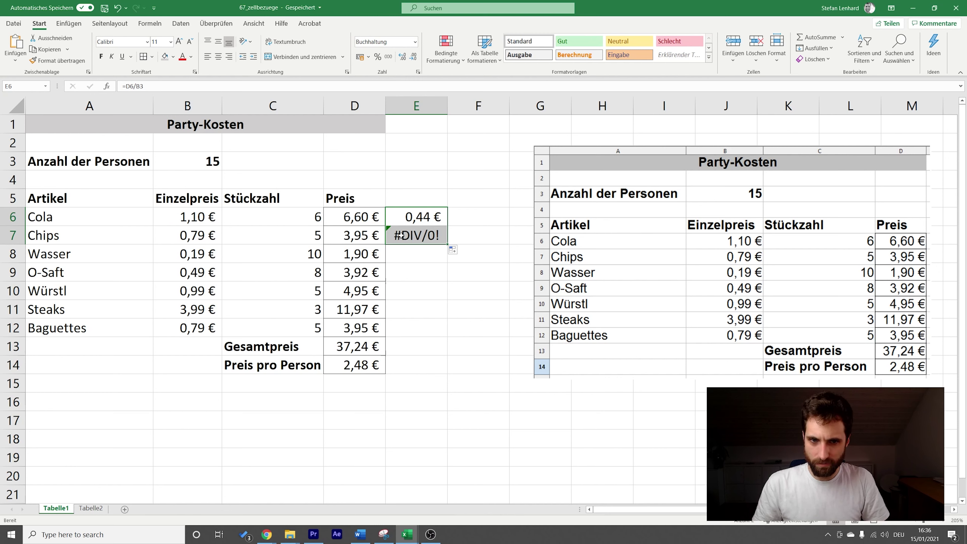
double_click(439, 237)
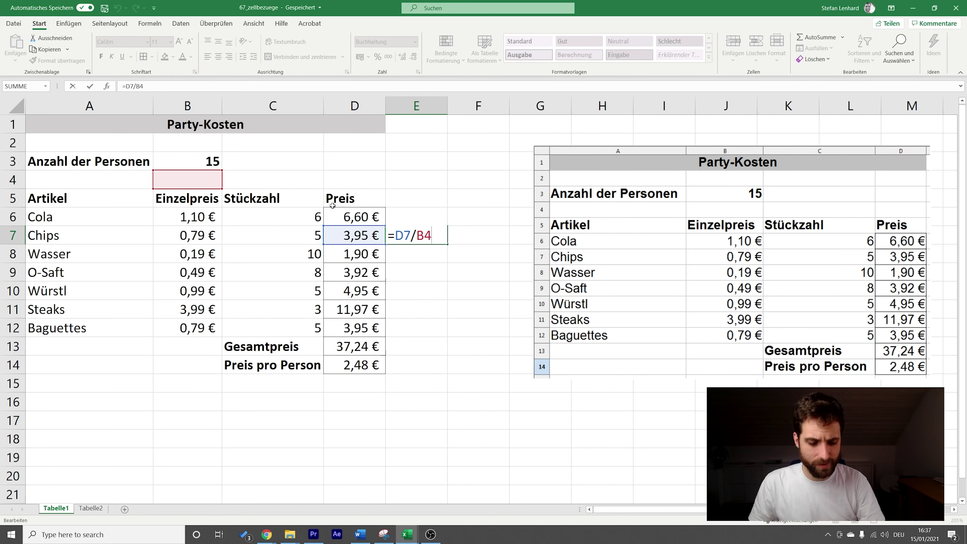
- Leave E7's =D7/B4 formula unchanged and open E6's formula for editing
key(ctrl+Return)
click(415, 221)
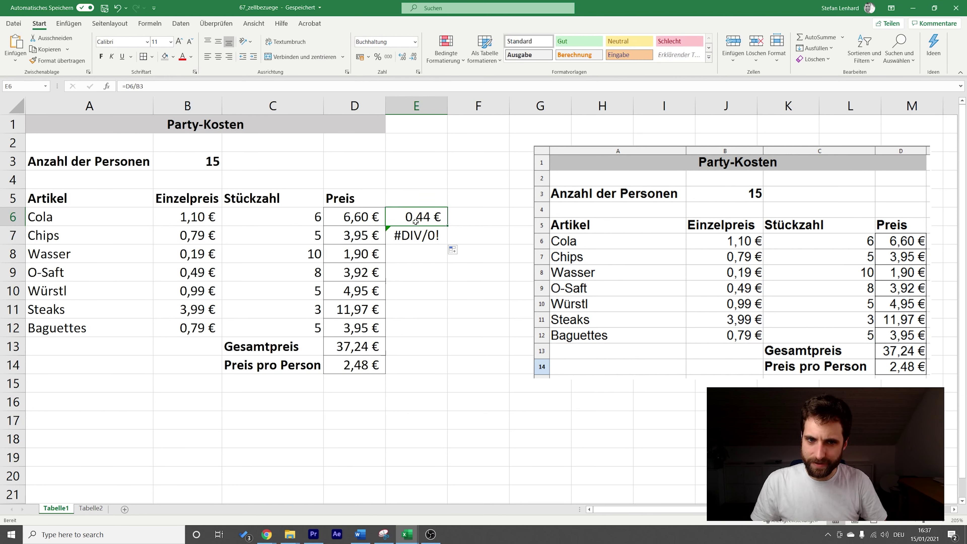
double_click(413, 220)
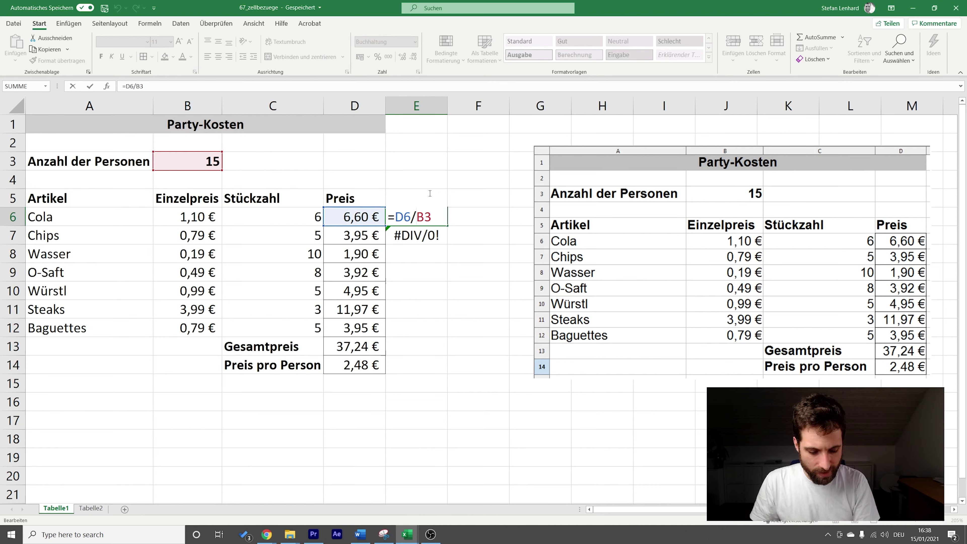
text($)
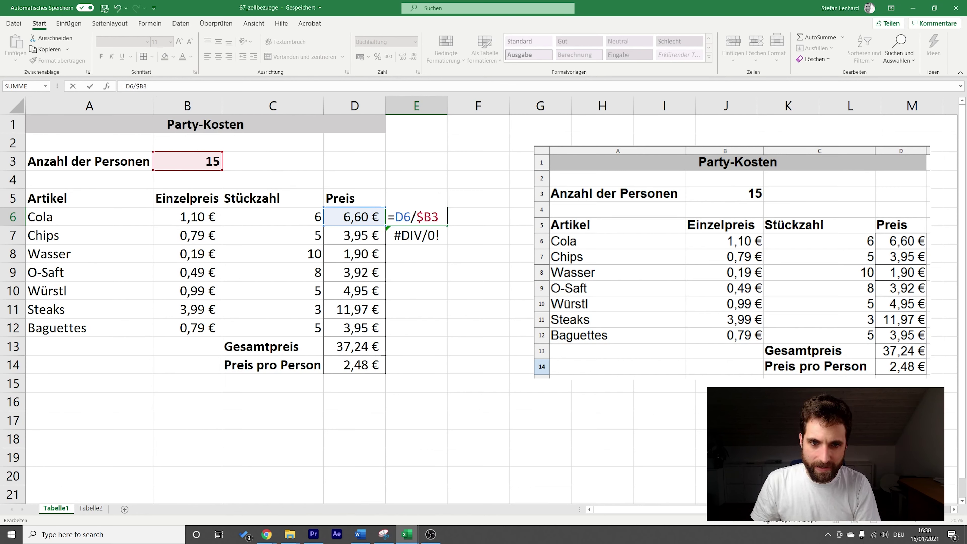
- Change E6's head-count reference to absolute $B$3, giving =D6/$B$3
text(%)
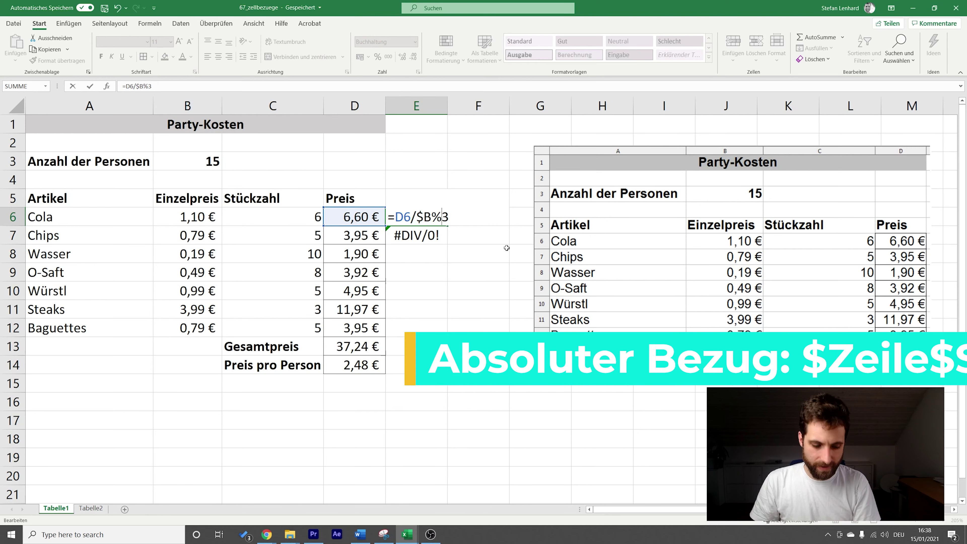
key(BackSpace)
text($$)
key(BackSpace)
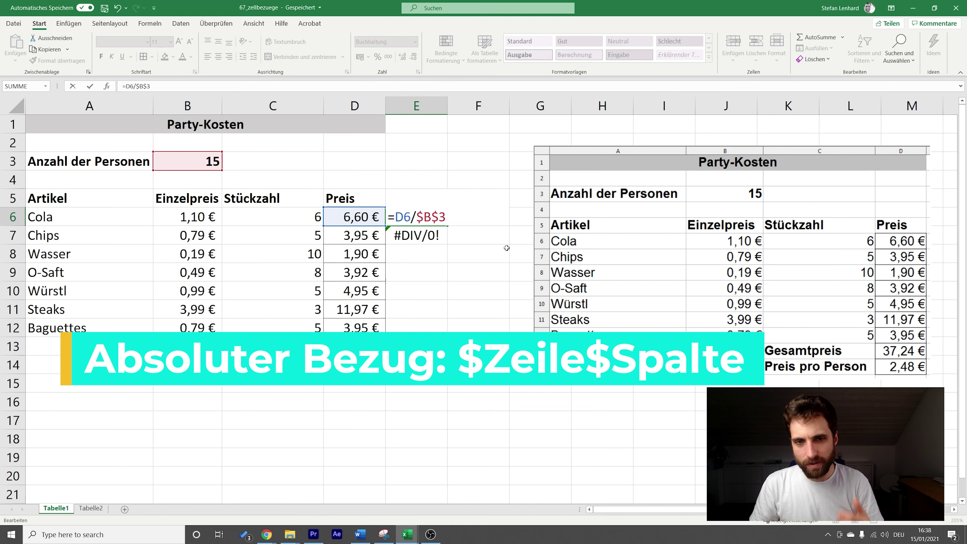
key(F4)
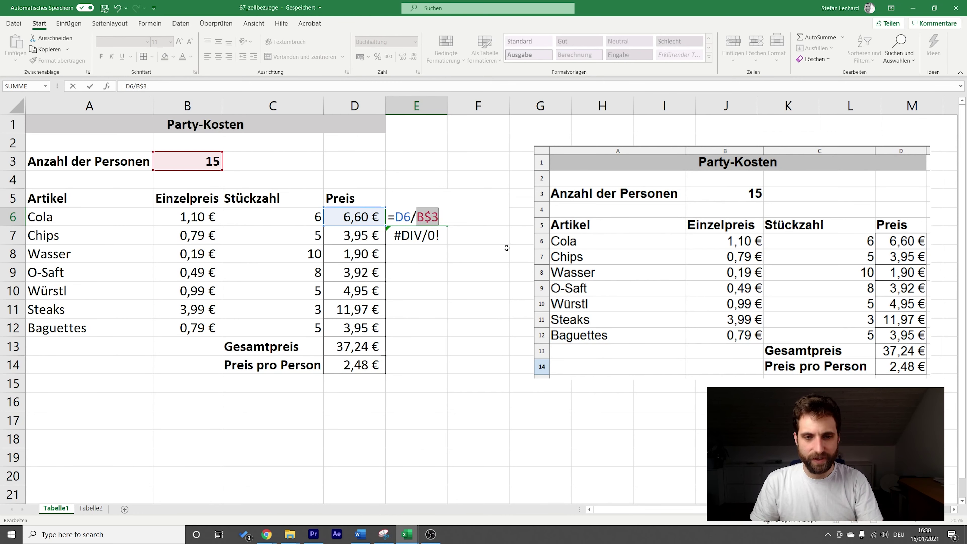
key(F4)
key(F4)
key(F4)
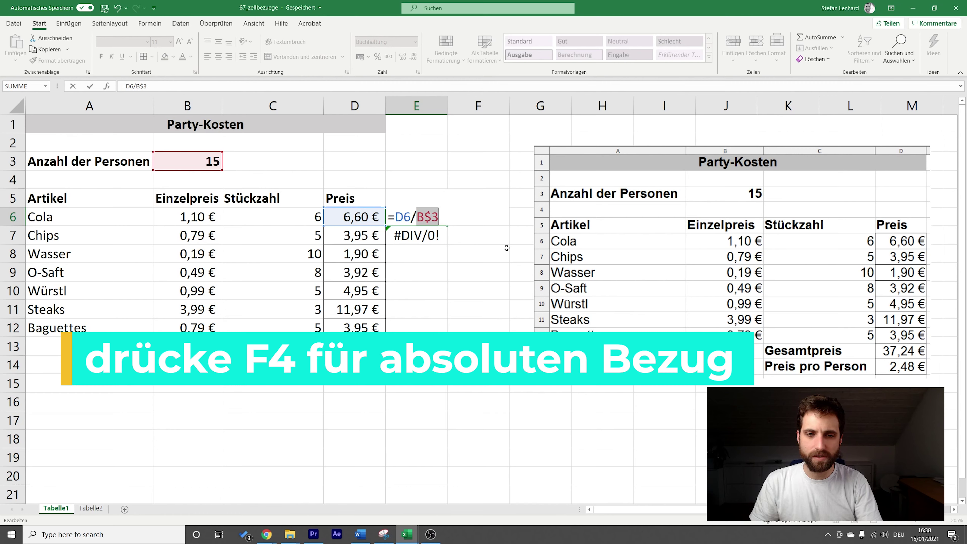
key(F4)
key(F4)
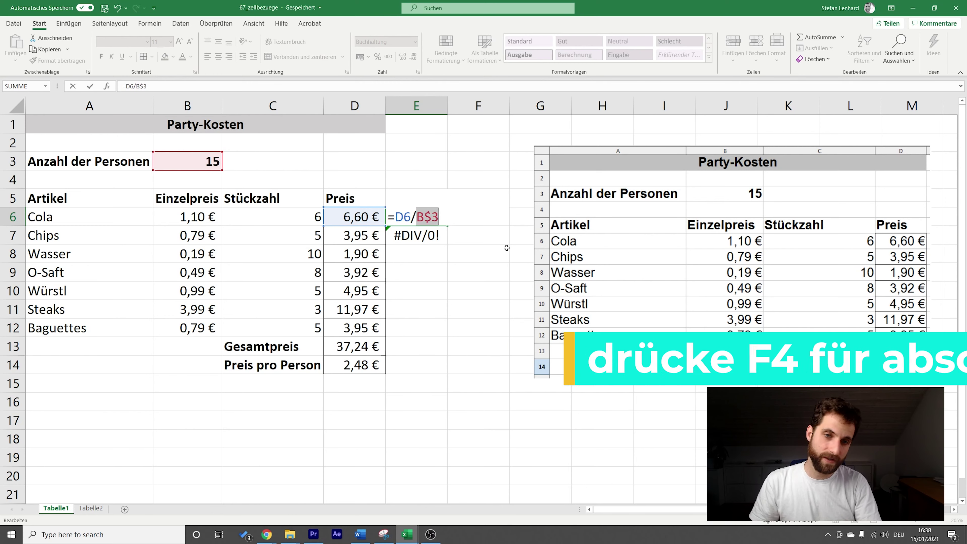
key(F4)
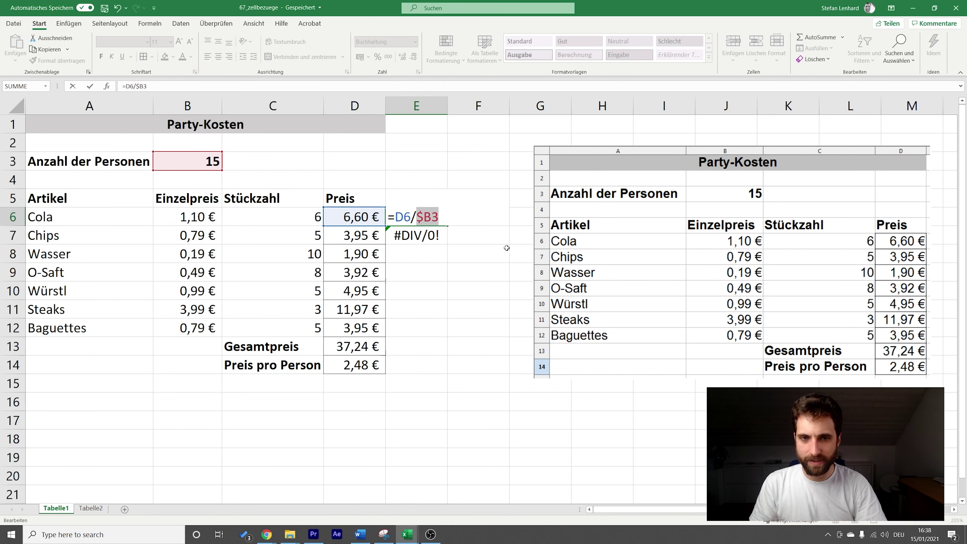
key(F4)
key(F4)
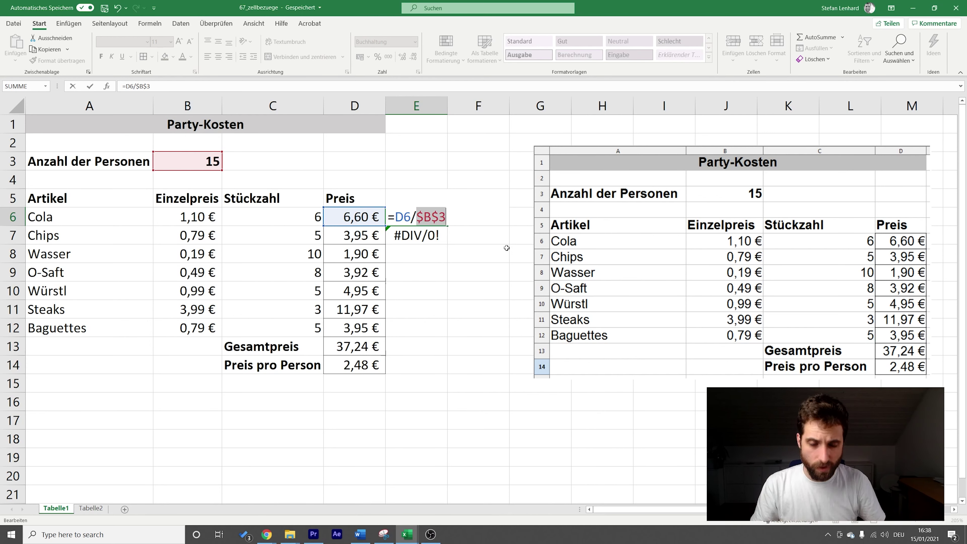
key(Return)
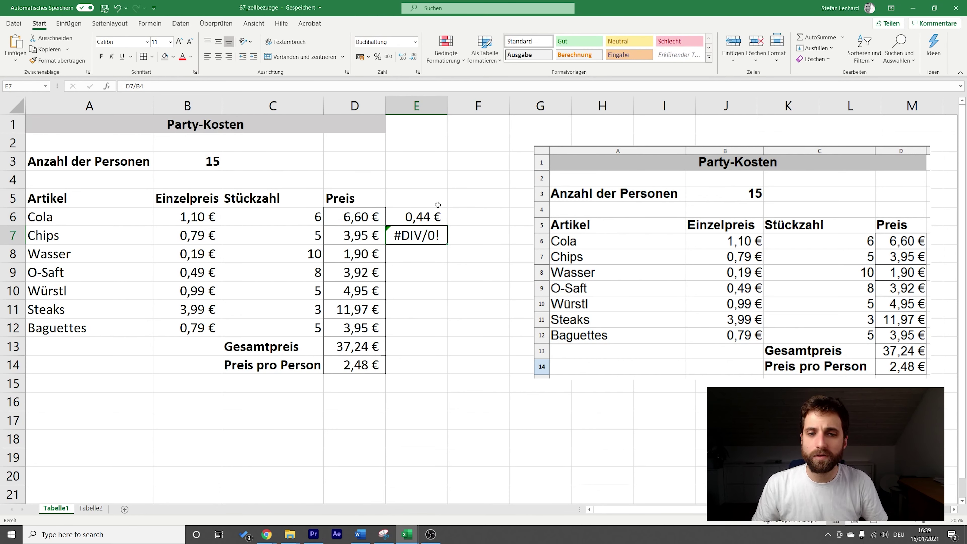
- Fill the =D6/$B$3 formula down to E12, verify E7, and total the shares in E14
click(434, 215)
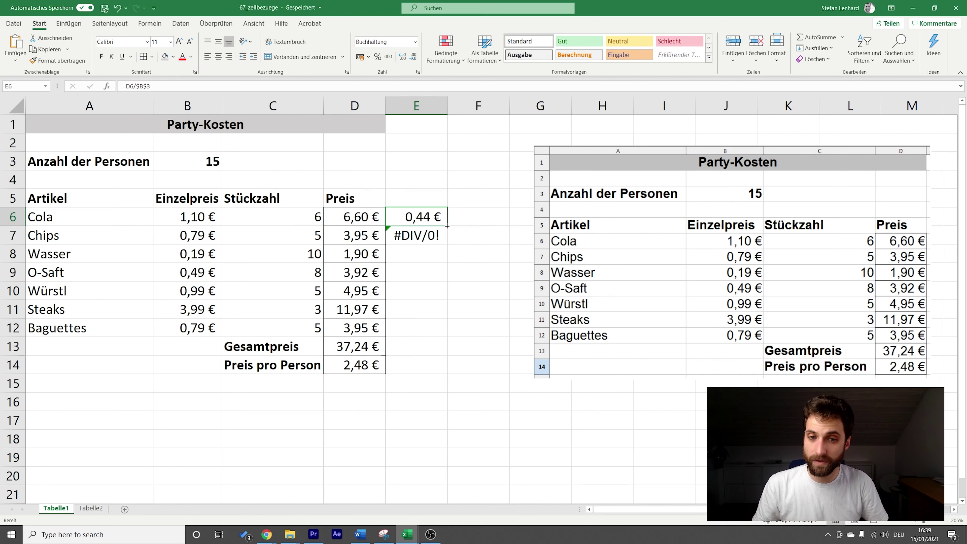
drag(448, 226, 448, 335)
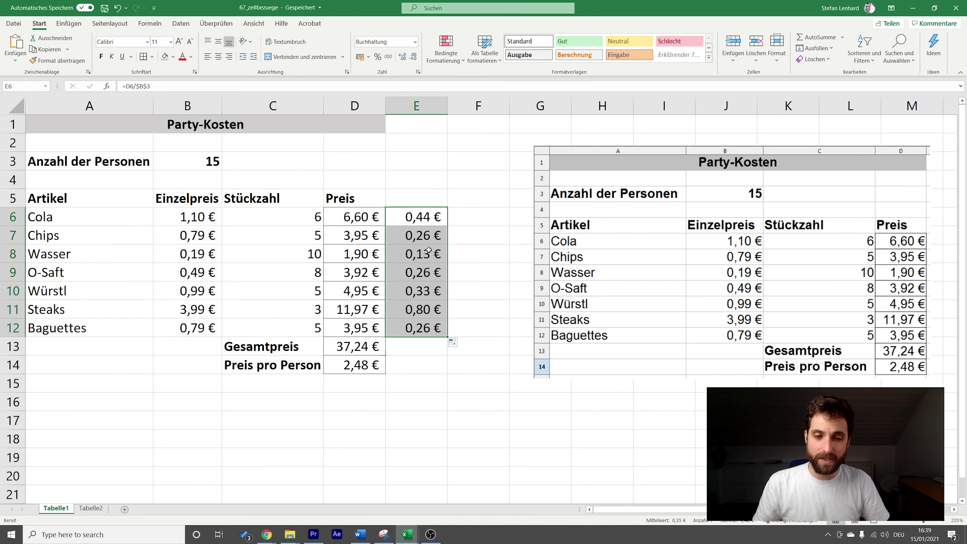
click(426, 240)
double_click(425, 239)
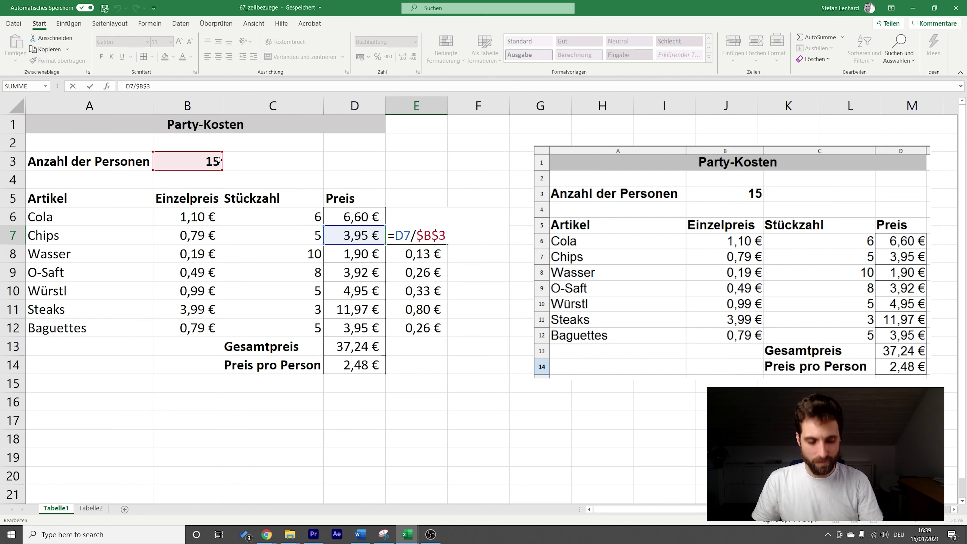
key(Escape)
key(ctrl+z)
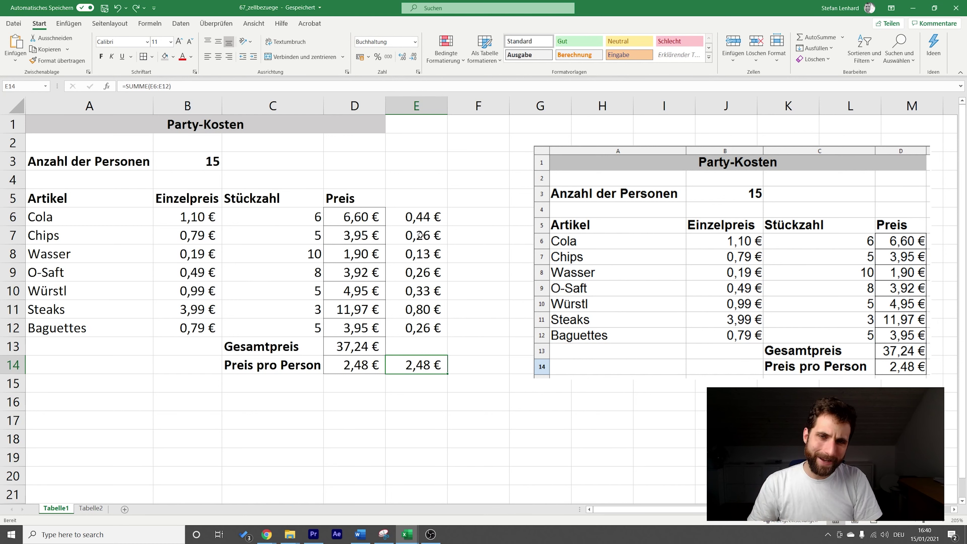
double_click(335, 212)
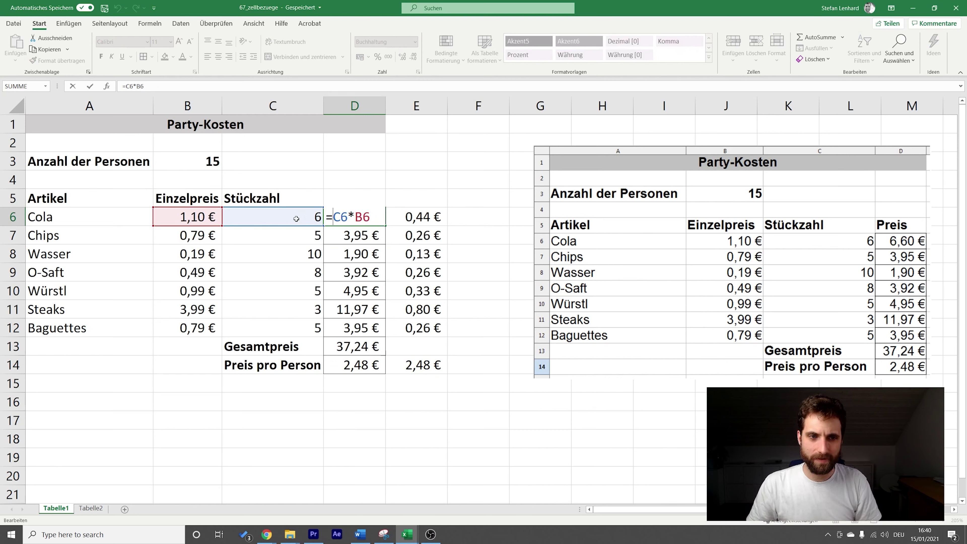
key(Escape)
double_click(421, 217)
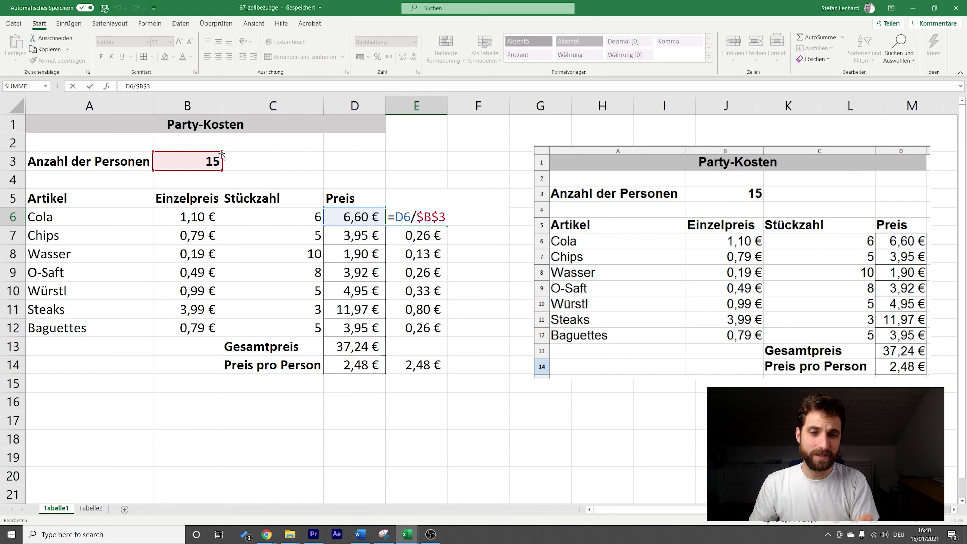